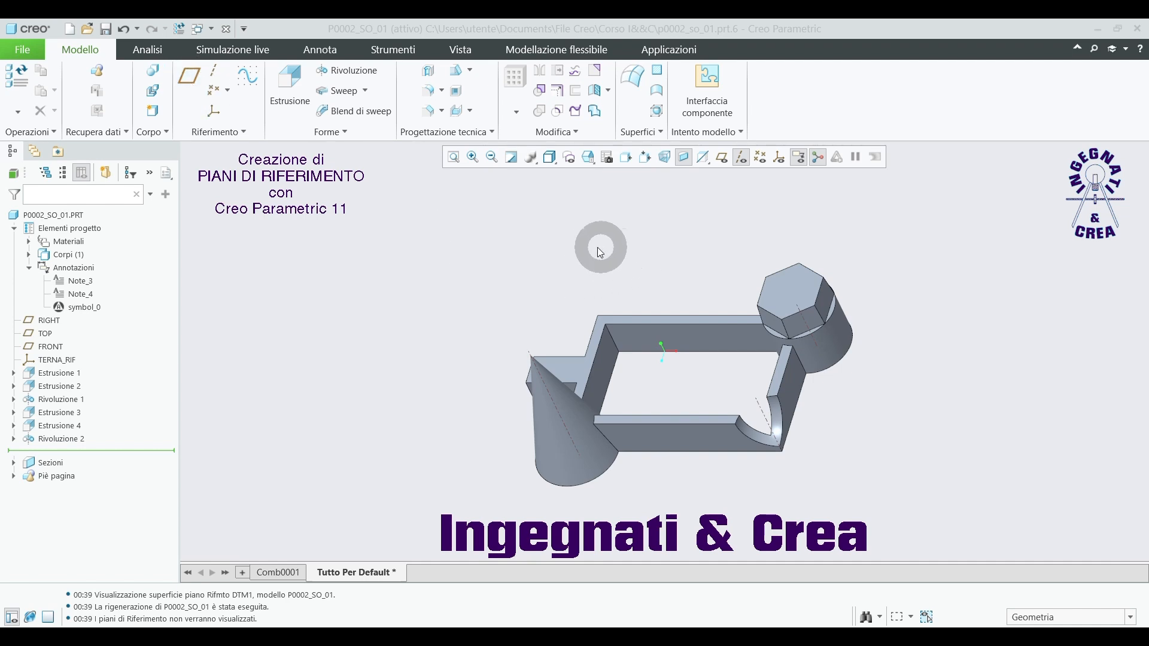
# Define a datum plane parallel to the frame's top face, offset about 88.1 from it
pyautogui.scroll(-2, 597, 257)
pyautogui.scroll(1, 802, 338)
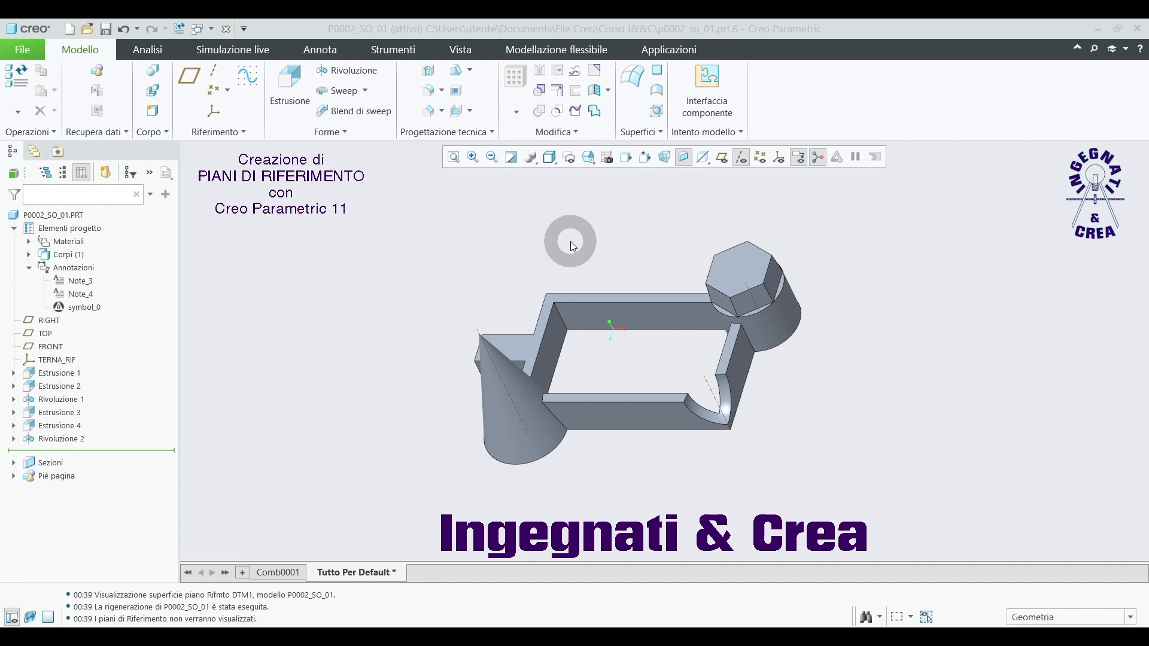
pyautogui.click(196, 90)
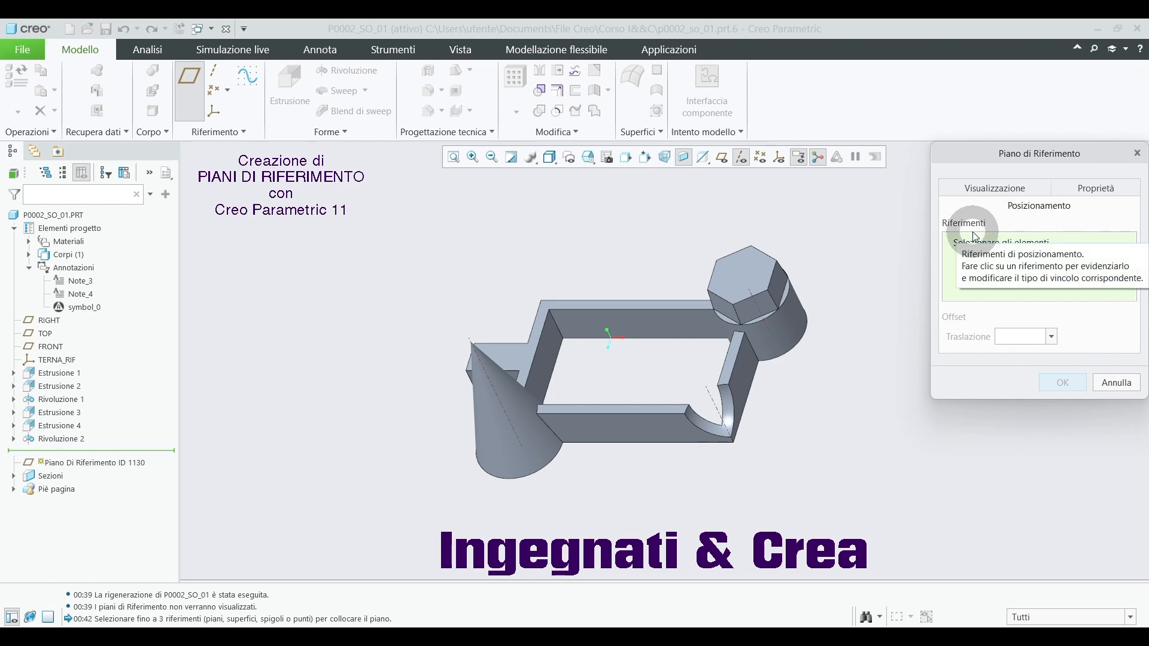
pyautogui.scroll(-2, 576, 462)
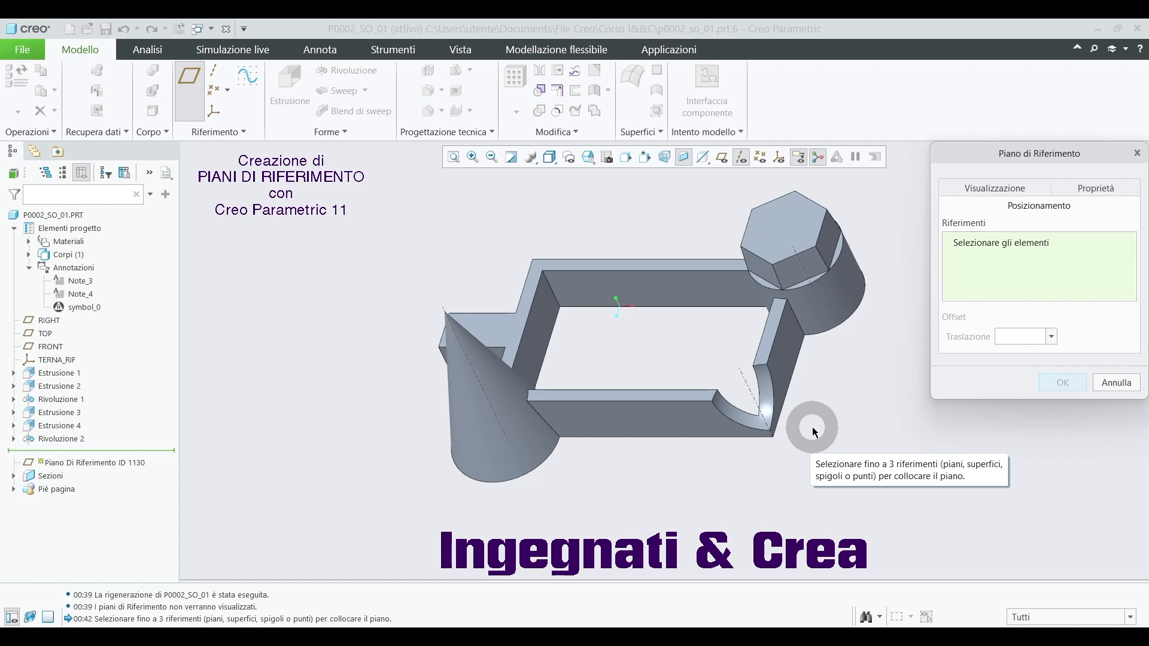
pyautogui.click(584, 398)
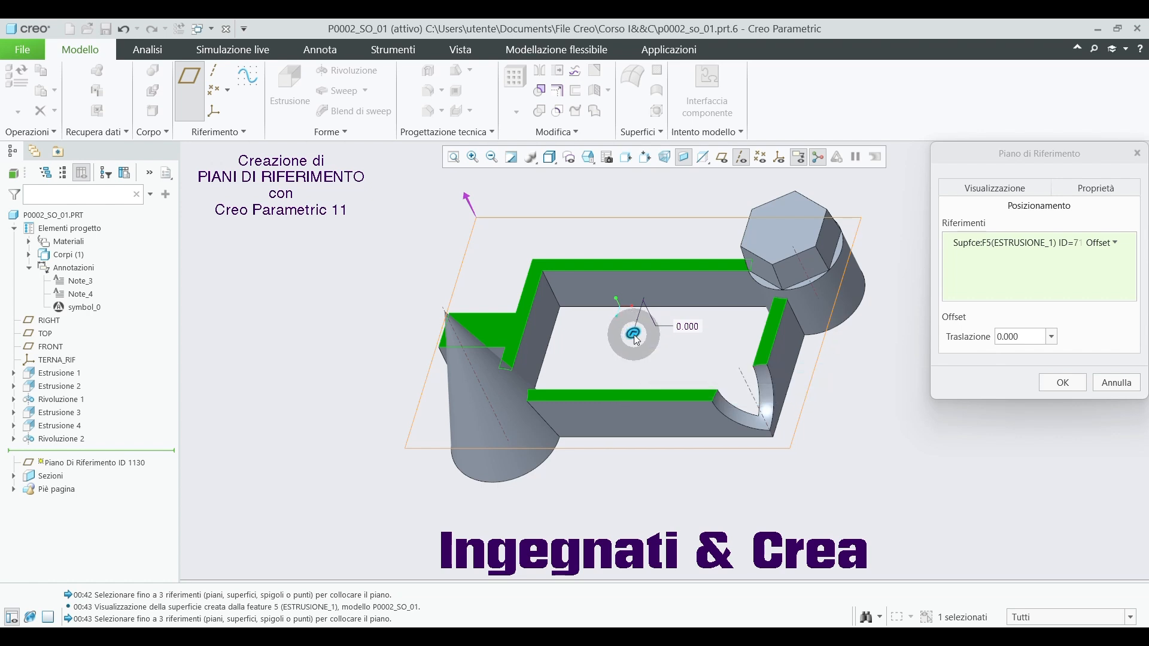
pyautogui.moveTo(635, 340); pyautogui.dragTo(615, 292)
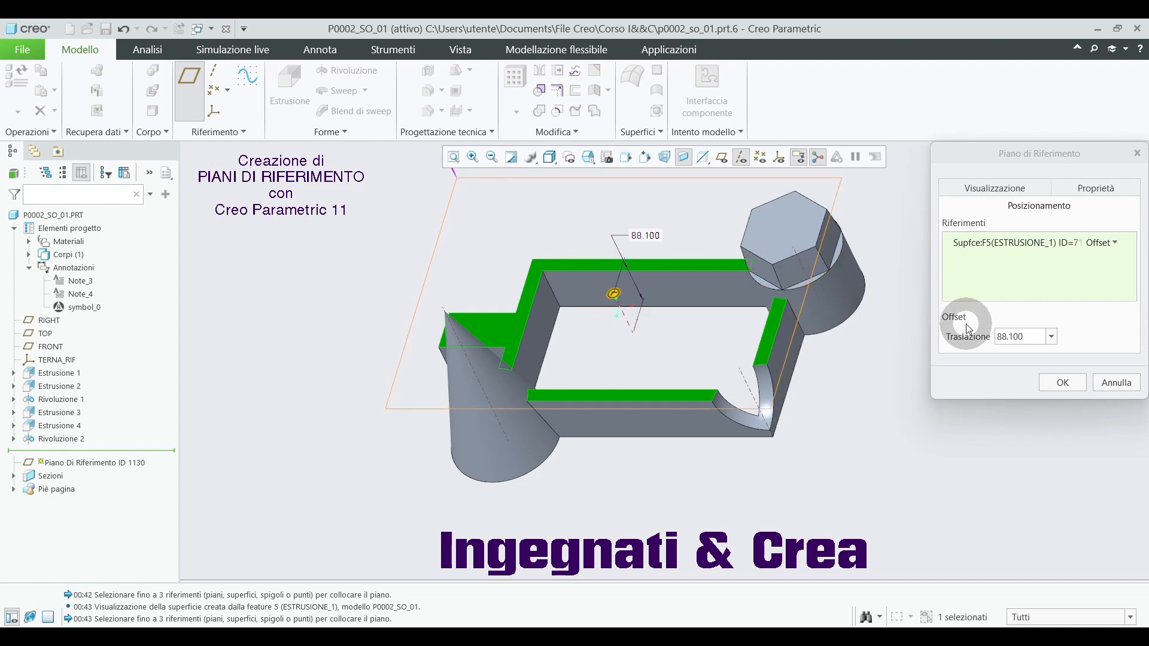
pyautogui.click(1021, 337)
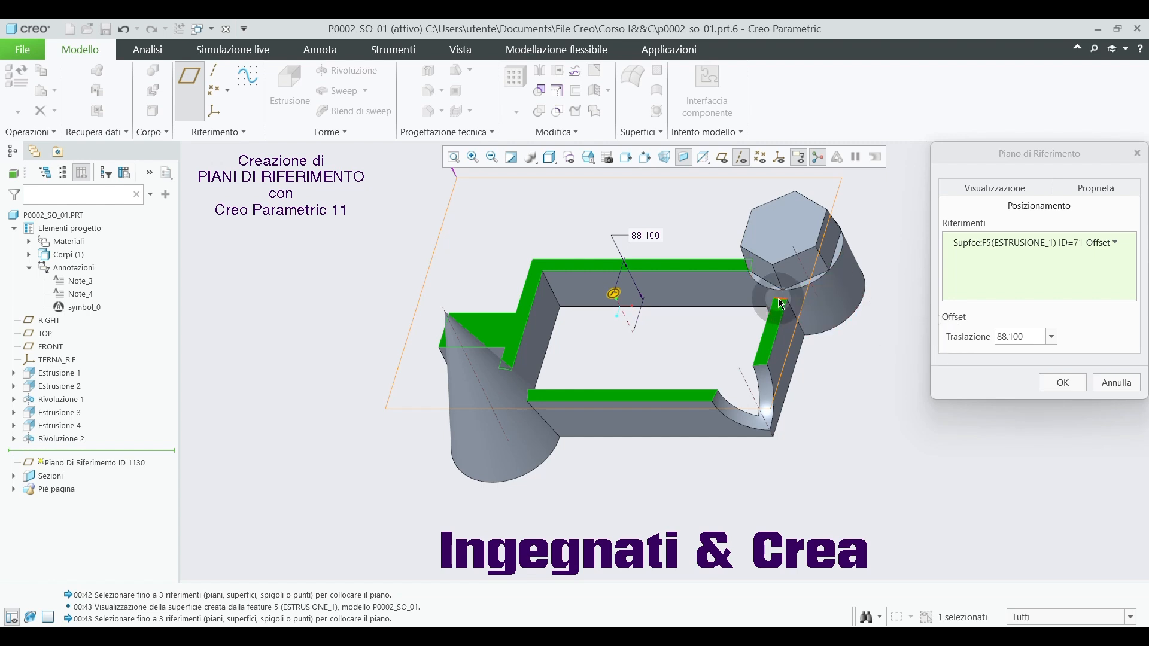
# Add the cone's apex as a through reference with the plane parallel to the frame's top face, and clear all references
pyautogui.press('ctrl')
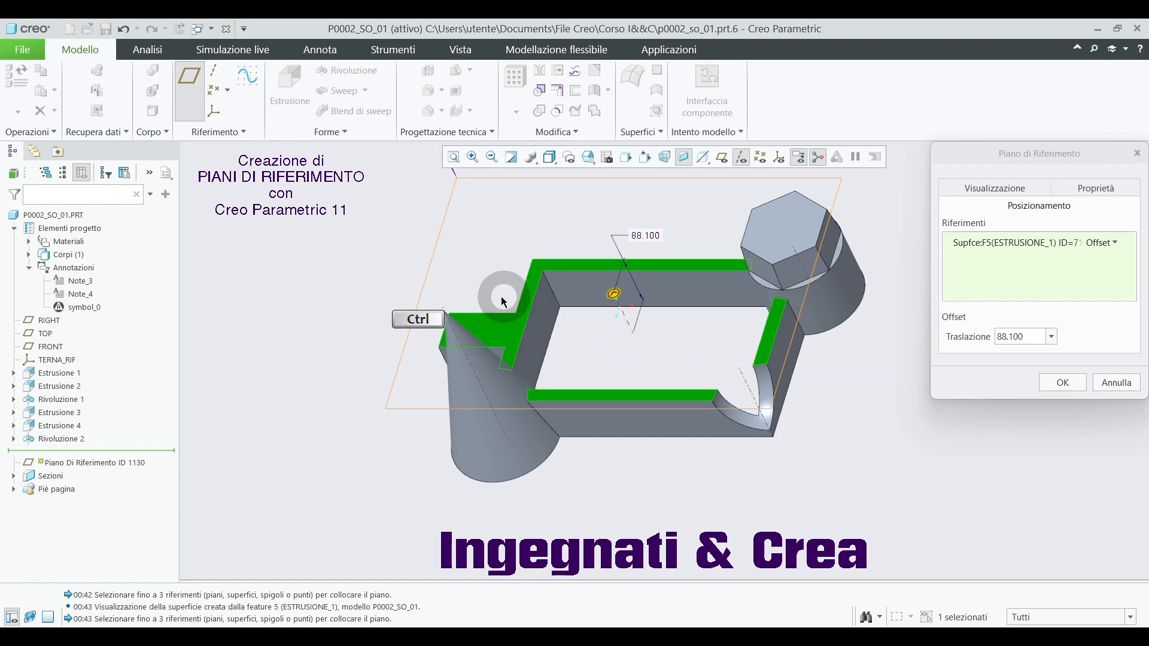
pyautogui.keyDown('ctrl'); pyautogui.click(444, 311); pyautogui.keyUp('ctrl')
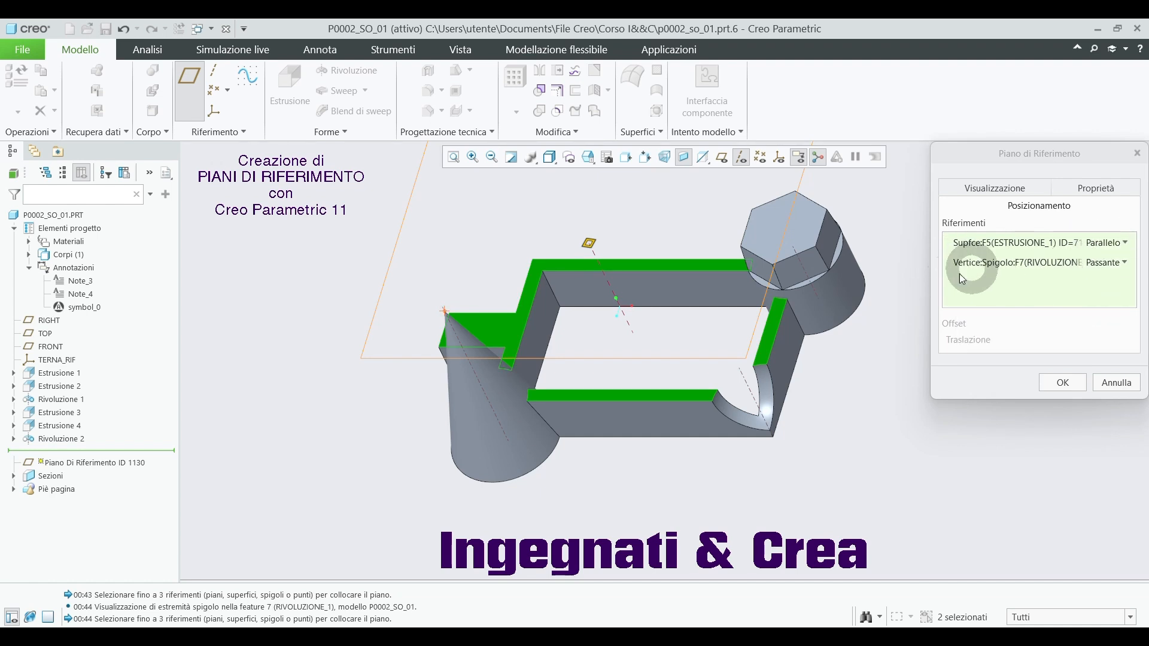
pyautogui.click(1125, 243)
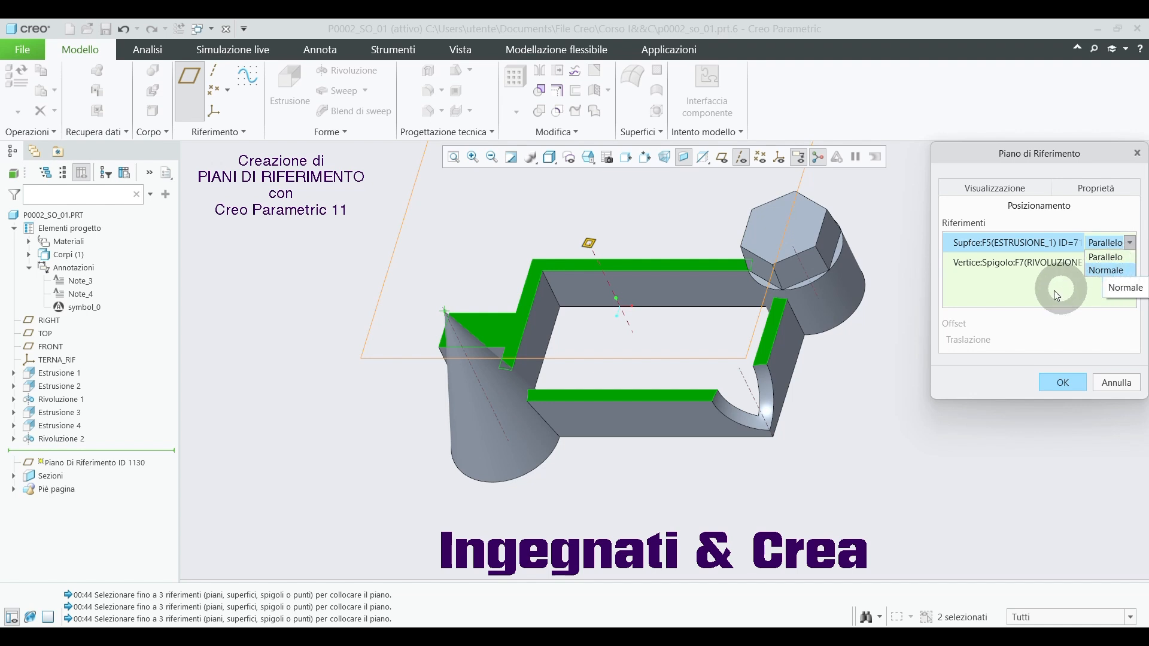
pyautogui.click(1113, 270)
pyautogui.click(1127, 265)
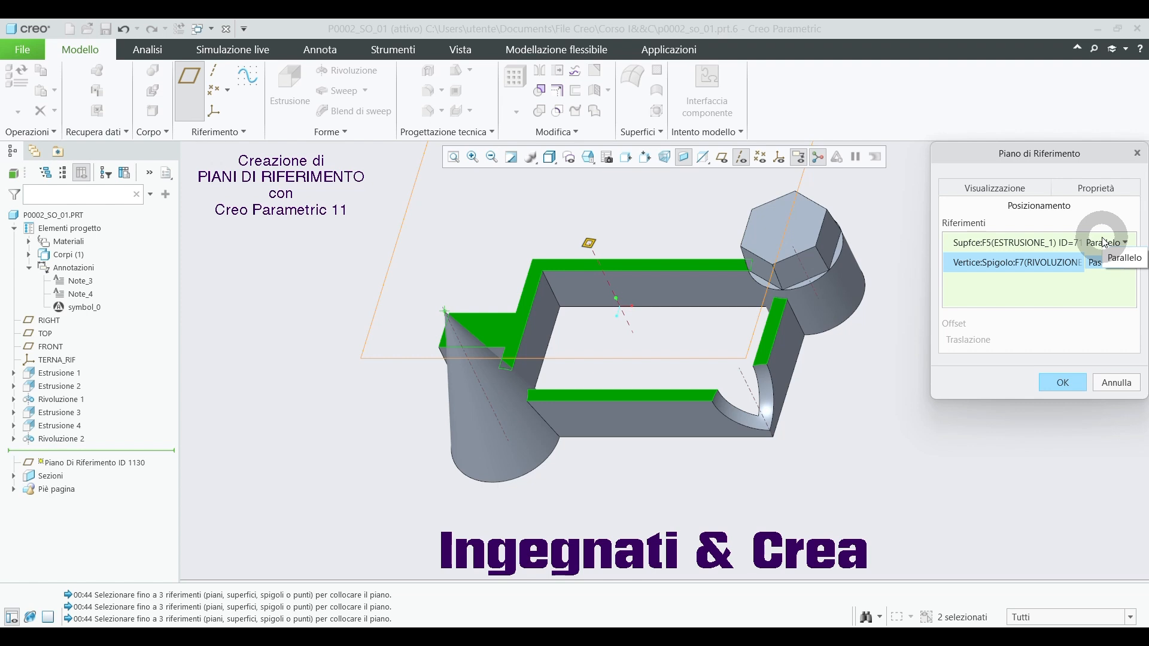
pyautogui.click(986, 267)
pyautogui.rightClick(986, 268)
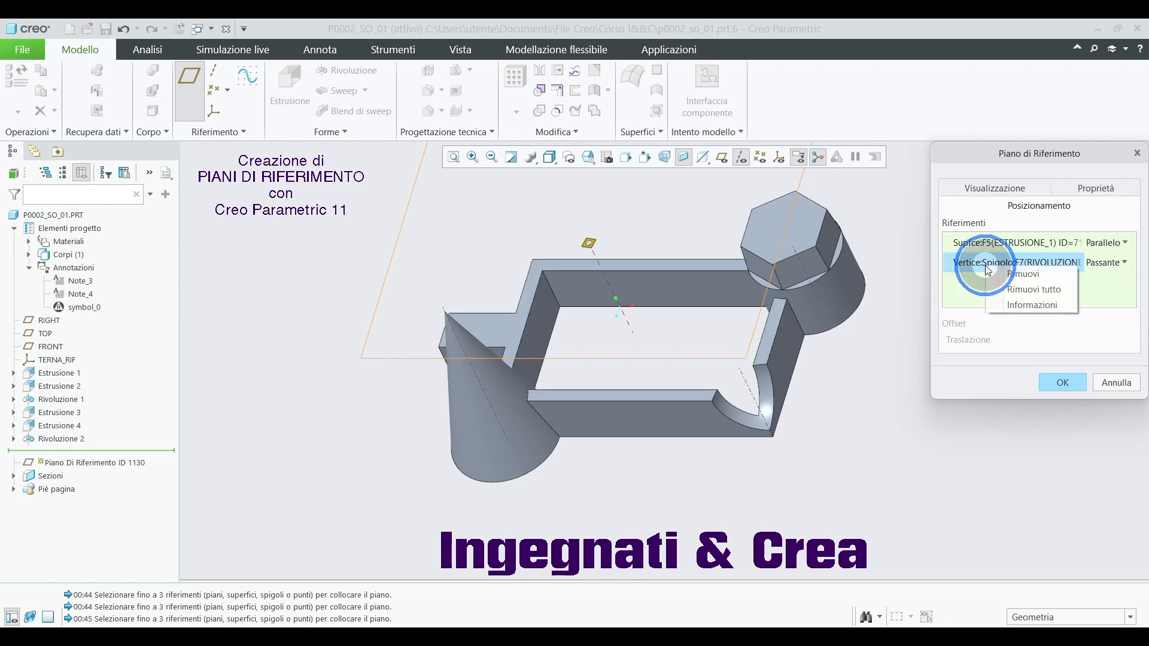
pyautogui.click(1021, 290)
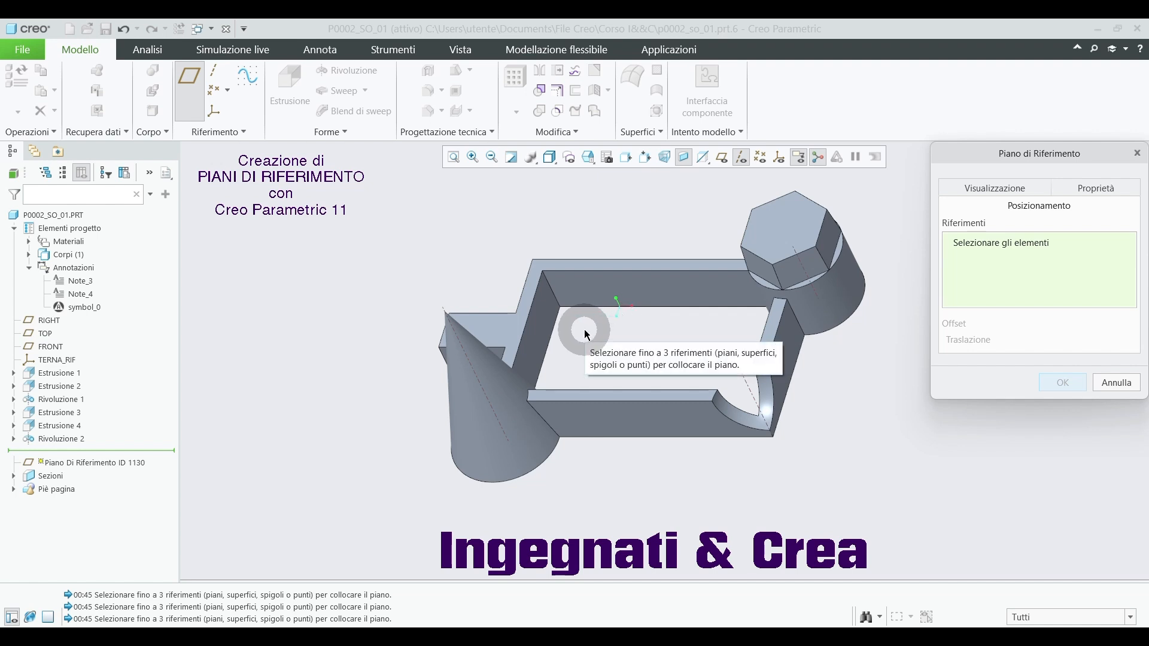
# Define the plane midway between the frame's long inner rear face and the side block's parallel face, and clear all references
pyautogui.click(586, 288)
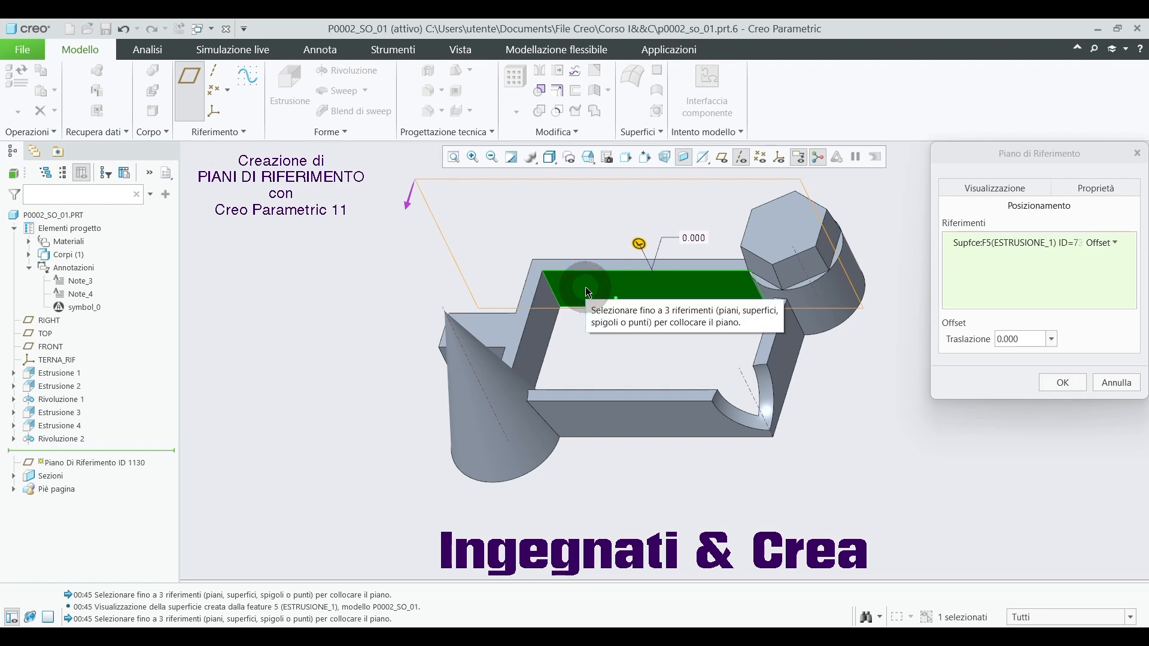
pyautogui.moveTo(585, 286); pyautogui.dragTo(579, 328, button='middle')
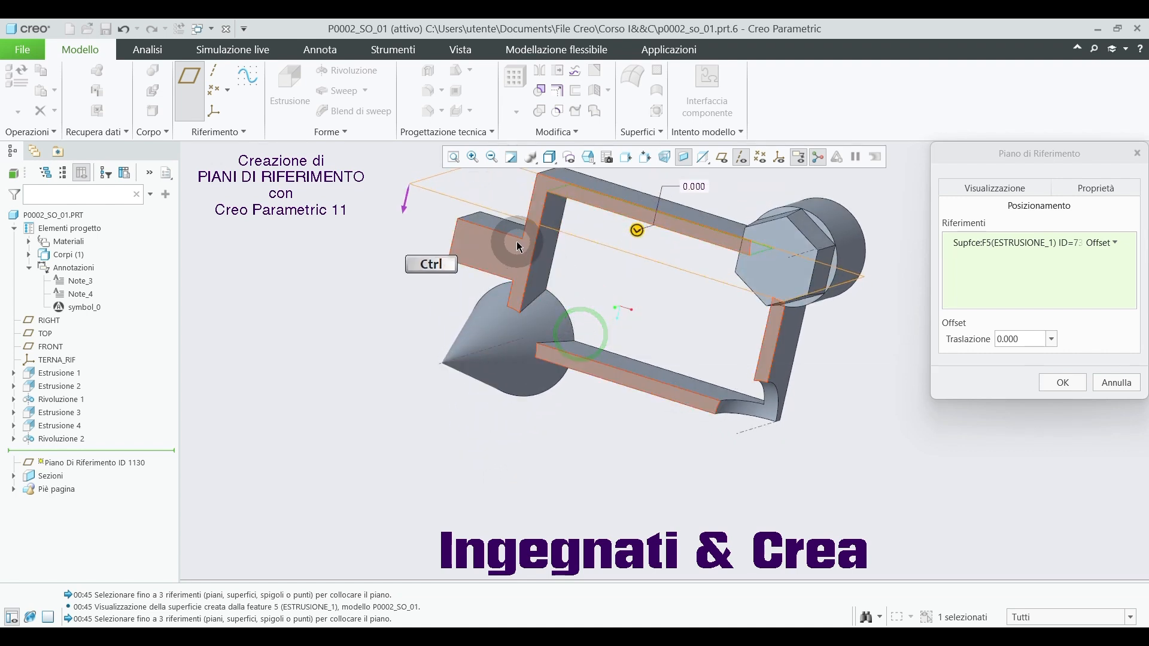
pyautogui.keyDown('ctrl'); pyautogui.click(510, 227); pyautogui.keyUp('ctrl')
pyautogui.moveTo(537, 261)
pyautogui.mouseDown(button='middle')
pyautogui.moveTo(605, 284)
pyautogui.moveTo(616, 226)
pyautogui.moveTo(632, 259)
pyautogui.moveTo(624, 283)
pyautogui.mouseUp(button='middle')
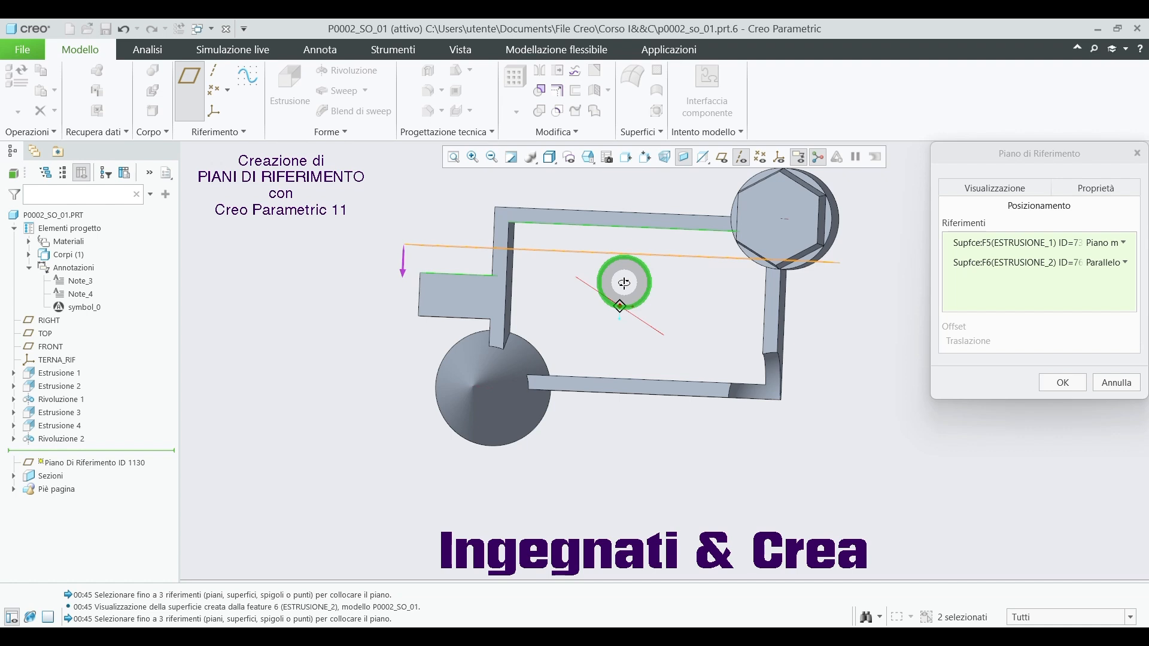
pyautogui.moveTo(624, 283); pyautogui.dragTo(627, 241, button='middle')
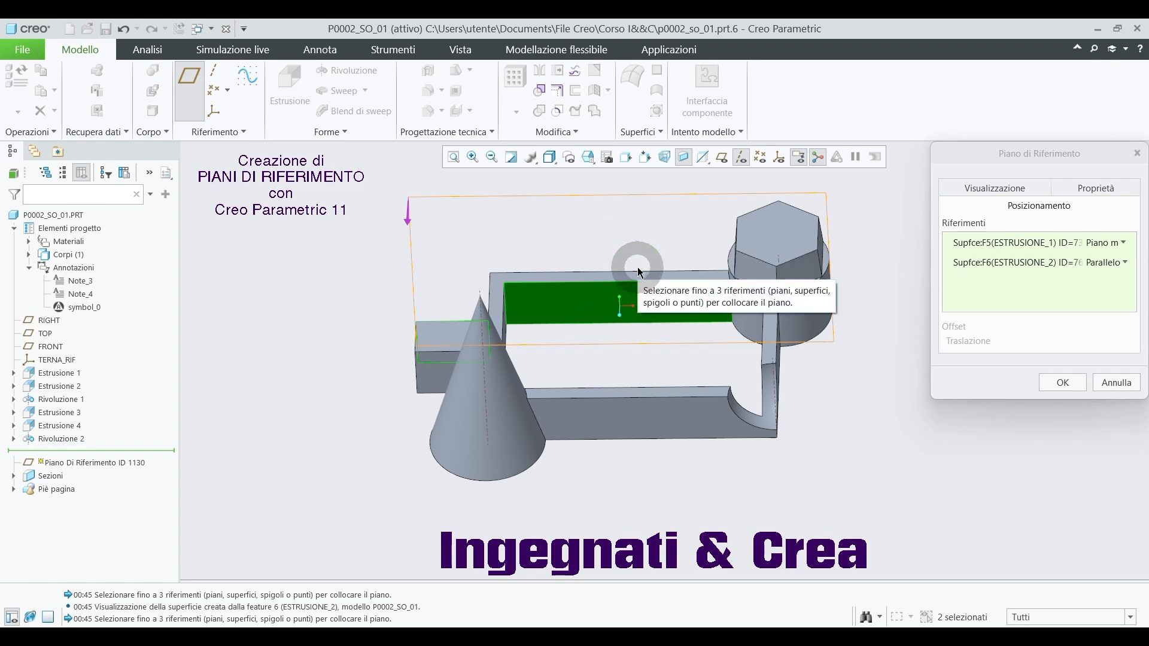
pyautogui.rightClick(965, 266)
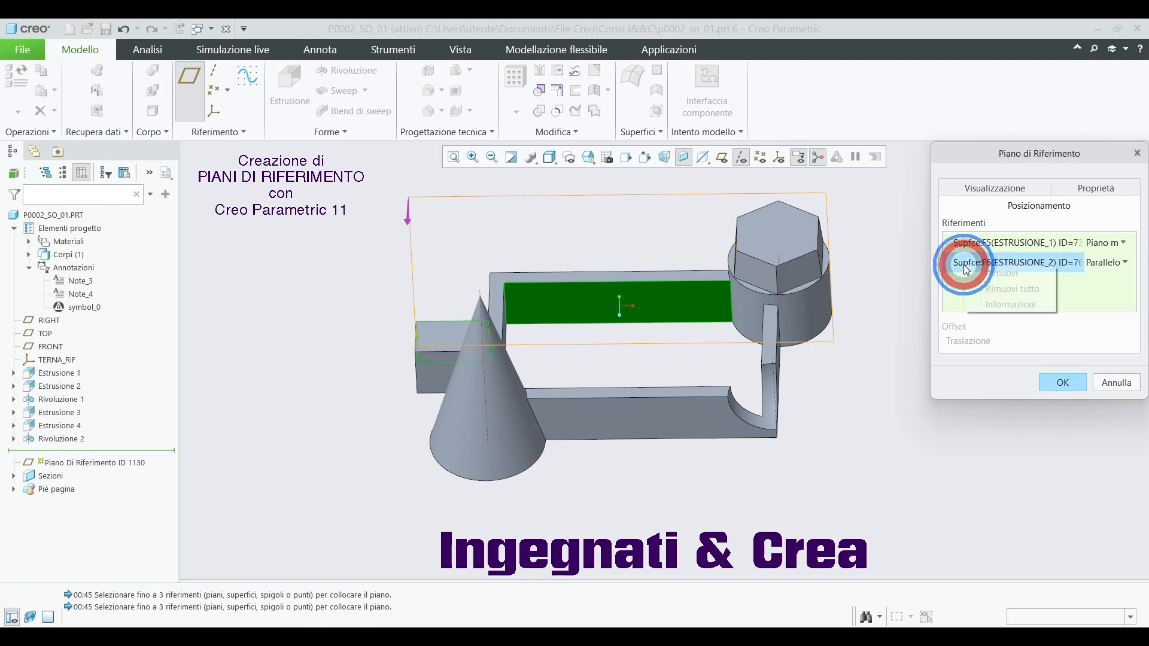
pyautogui.click(1012, 289)
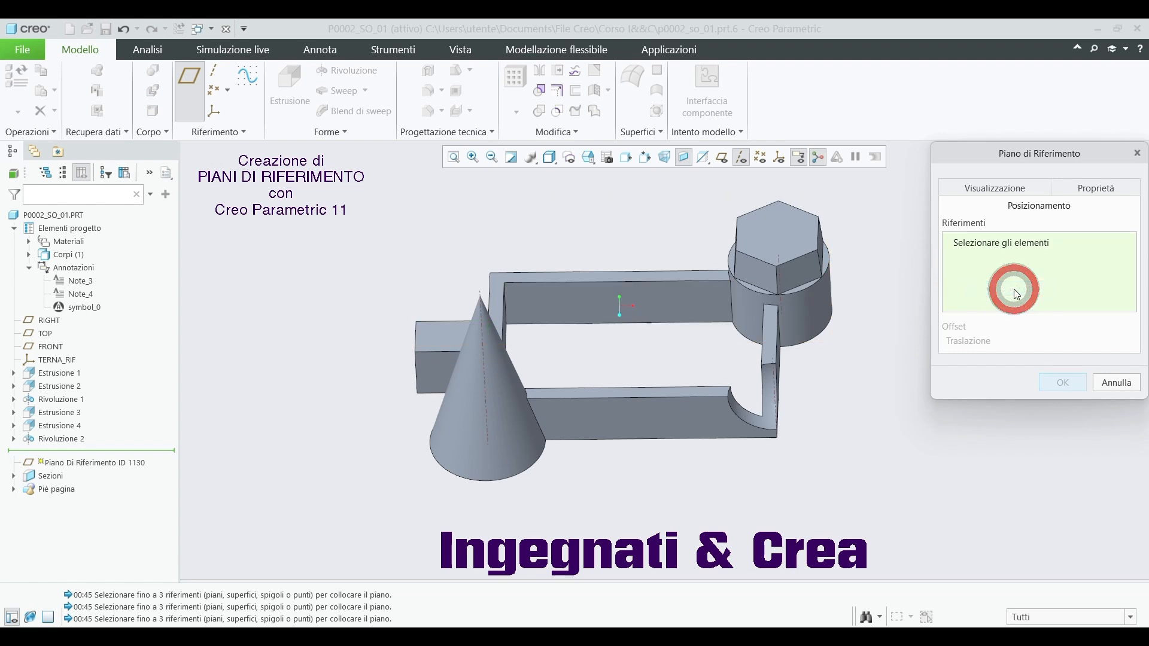
# Create a datum plane bisecting the angle between the frame's long inner rear face and its adjacent inner side face
pyautogui.moveTo(674, 356); pyautogui.dragTo(649, 354, button='middle')
pyautogui.click(583, 314)
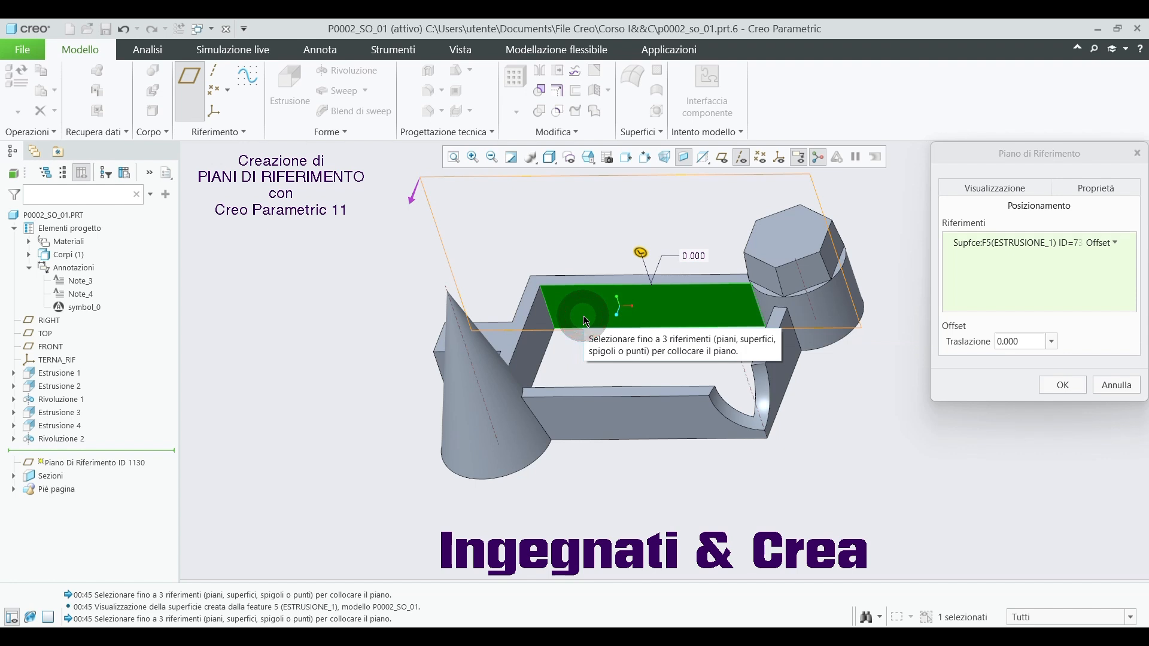
pyautogui.keyDown('ctrl'); pyautogui.click(538, 349); pyautogui.keyUp('ctrl')
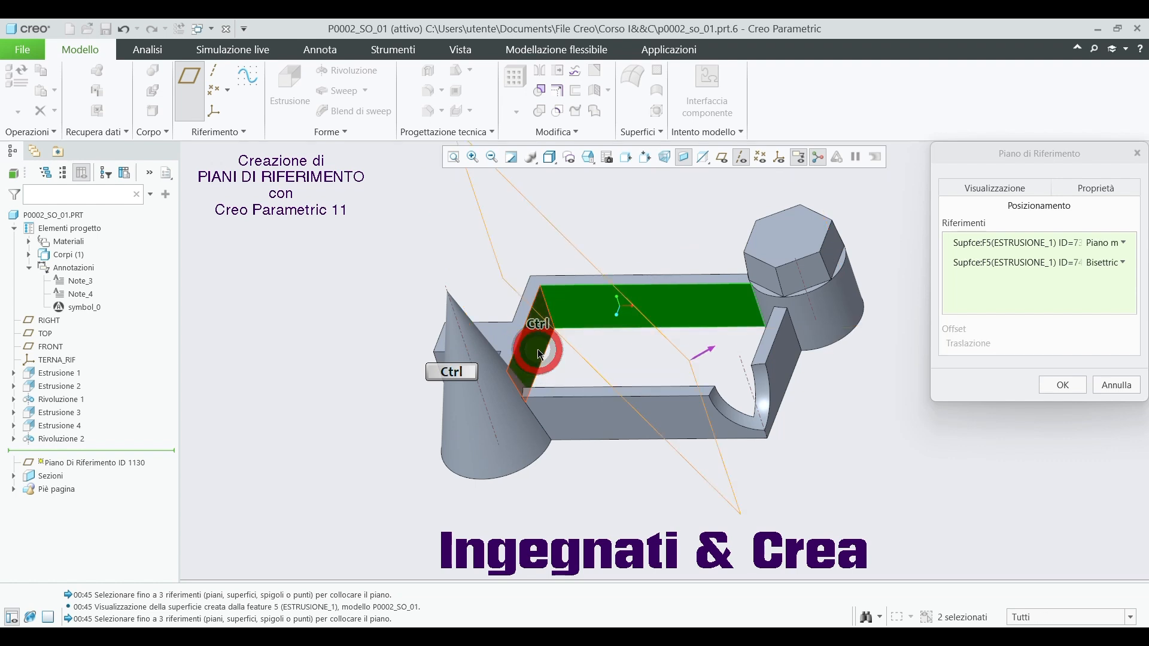
pyautogui.moveTo(628, 351); pyautogui.dragTo(638, 380, button='middle')
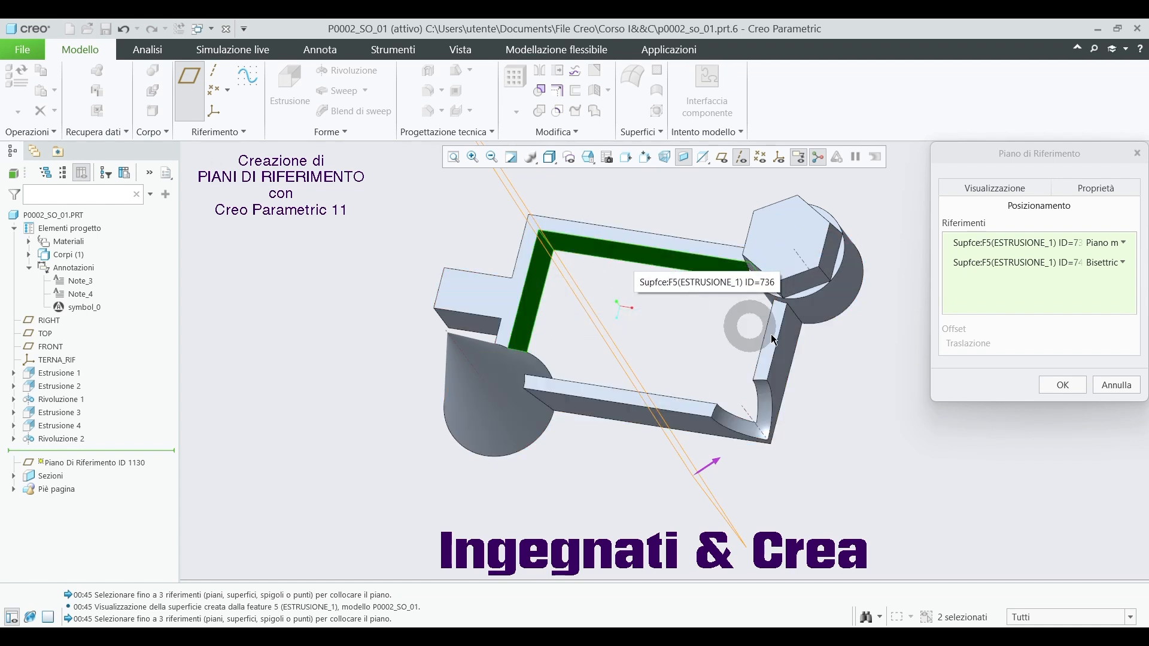
pyautogui.click(1064, 385)
pyautogui.click(896, 365)
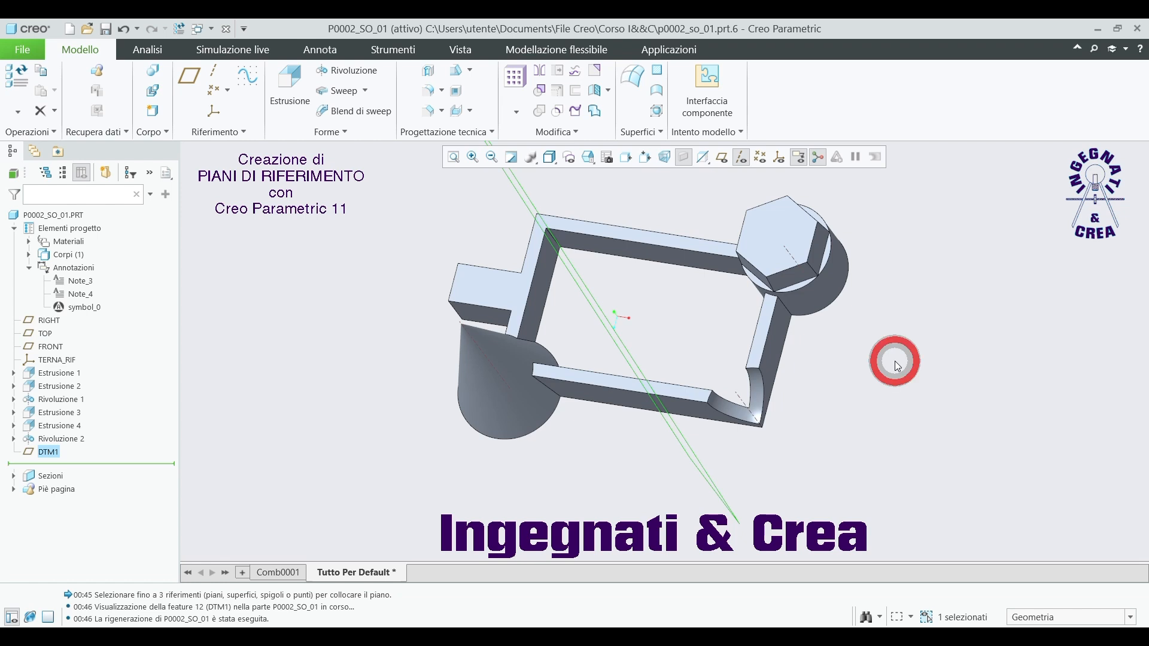
pyautogui.moveTo(853, 362); pyautogui.dragTo(857, 341, button='middle')
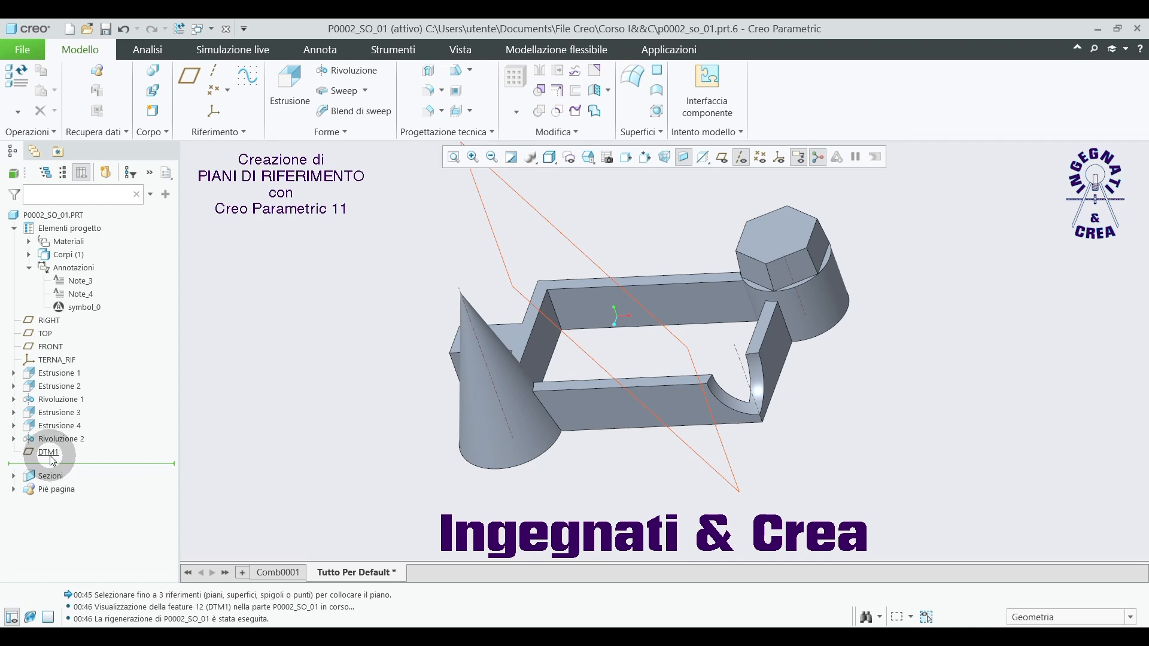
# Display the datum planes and examine the angle-bisecting plane against the frame from different orientations
pyautogui.click(723, 158)
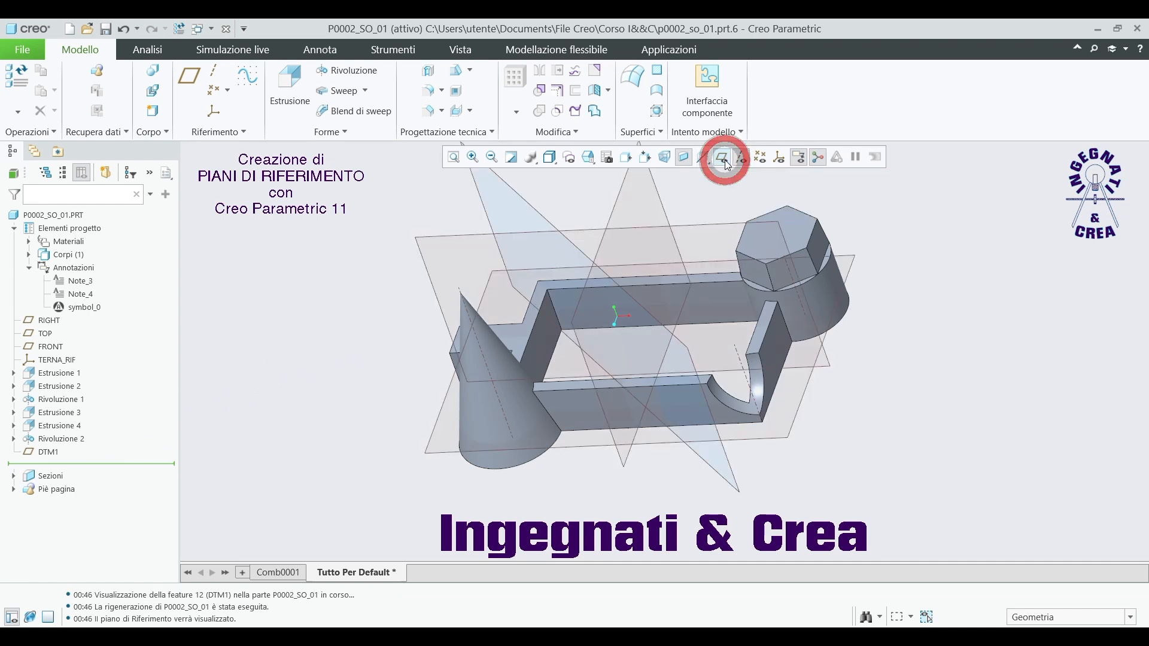
pyautogui.click(917, 404)
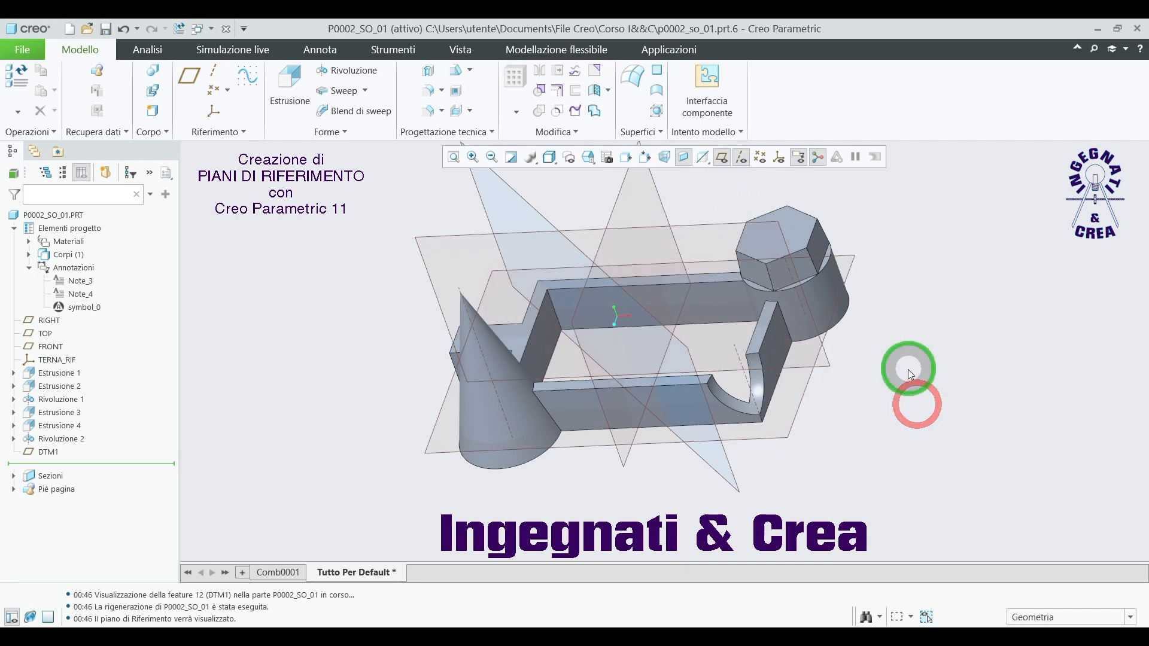
pyautogui.moveTo(907, 369); pyautogui.dragTo(905, 403, button='middle')
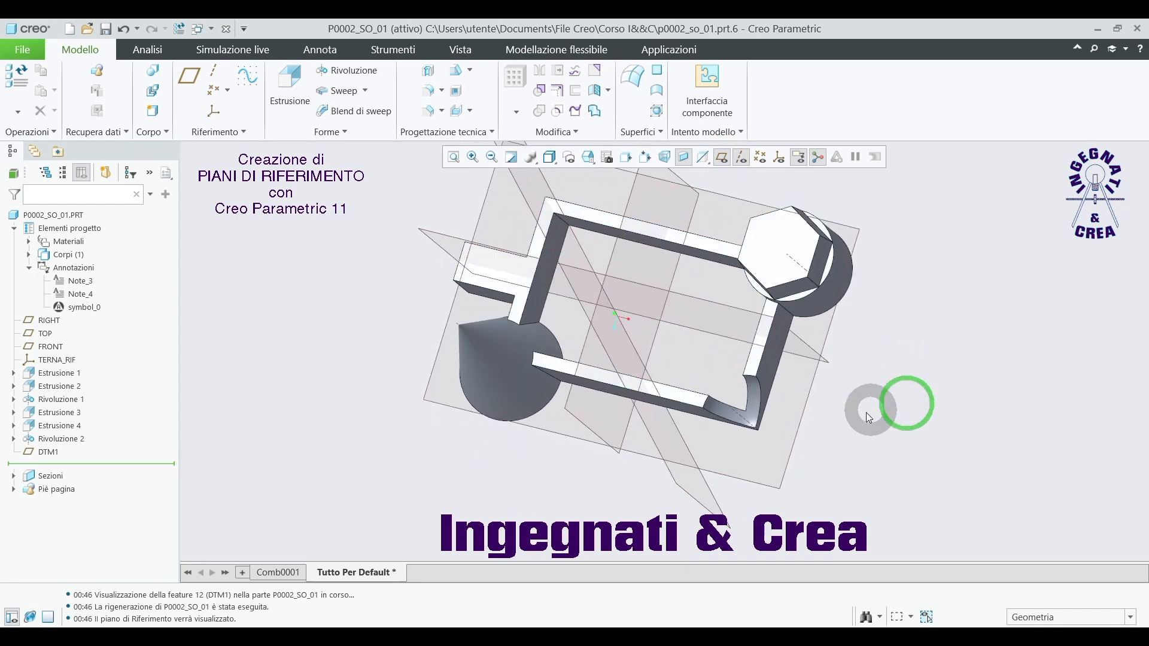
pyautogui.click(47, 453)
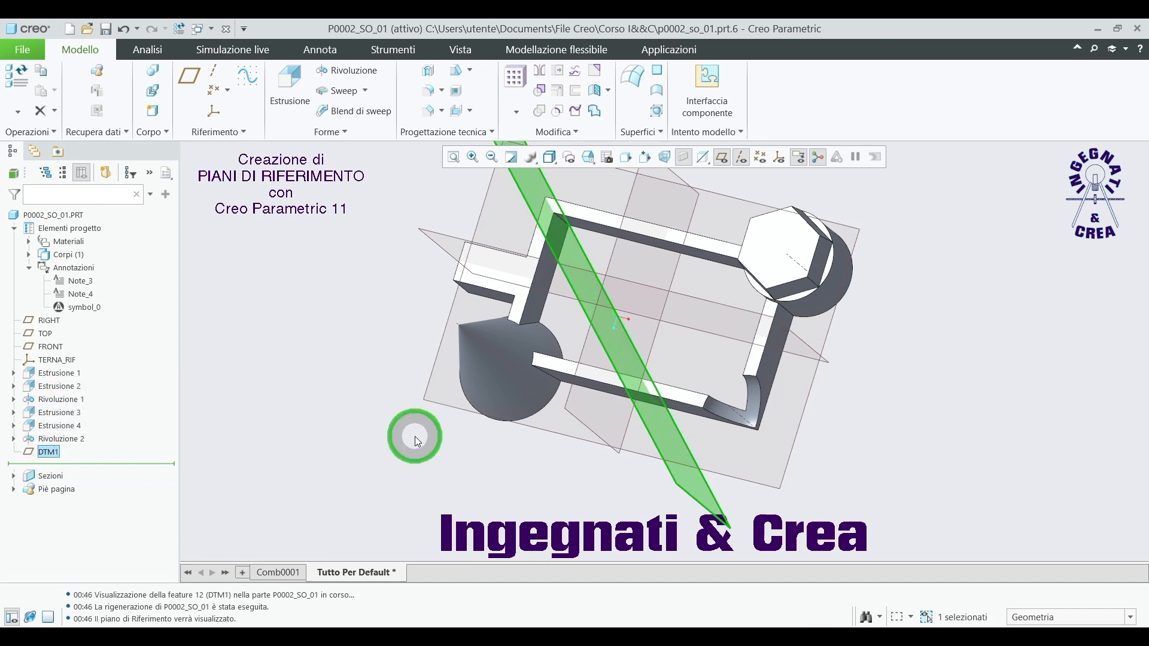
pyautogui.moveTo(417, 441); pyautogui.dragTo(418, 403, button='middle')
pyautogui.click(254, 407)
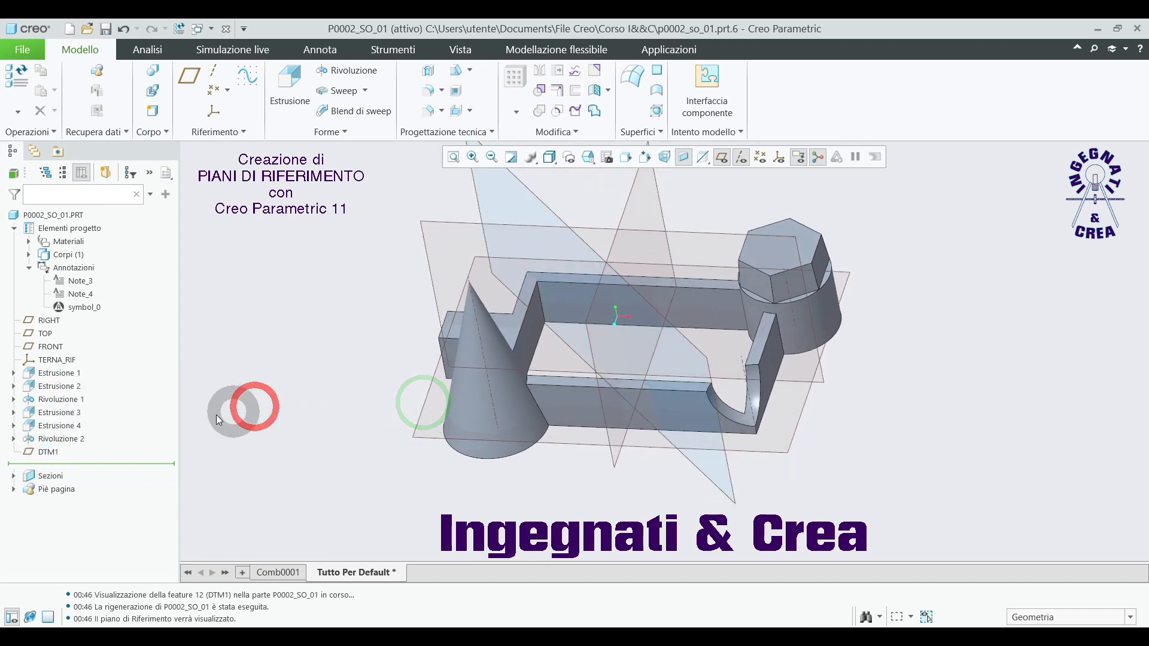
# Delete the angle-bisecting datum plane and hide the display of datum planes
pyautogui.click(48, 453)
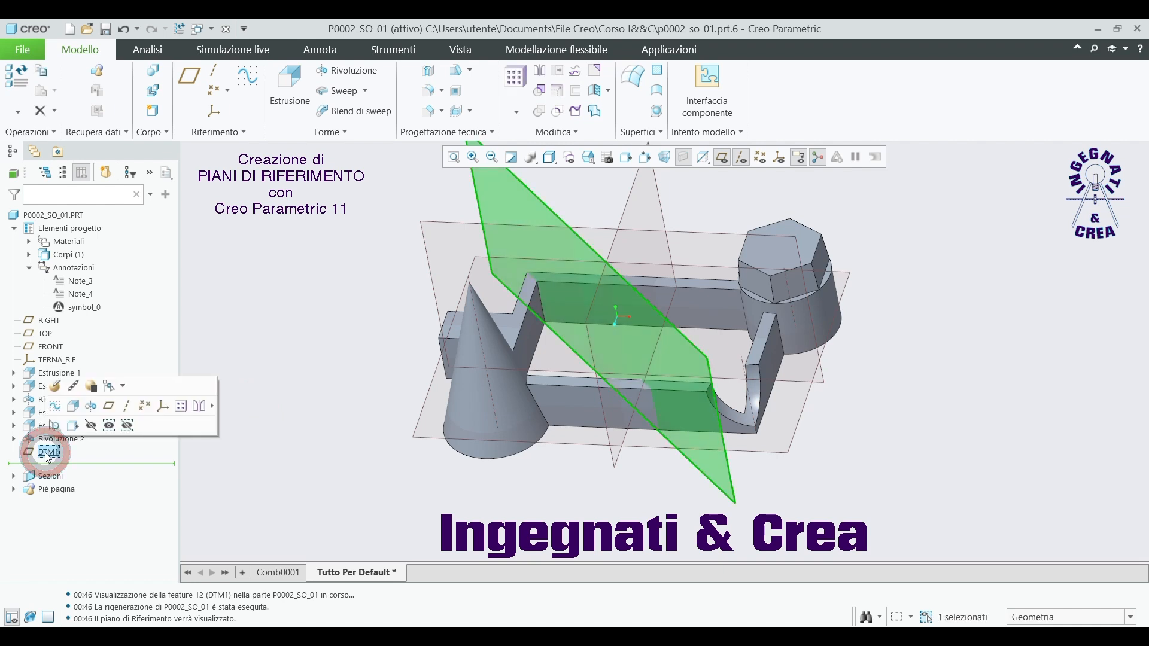
pyautogui.rightClick(48, 454)
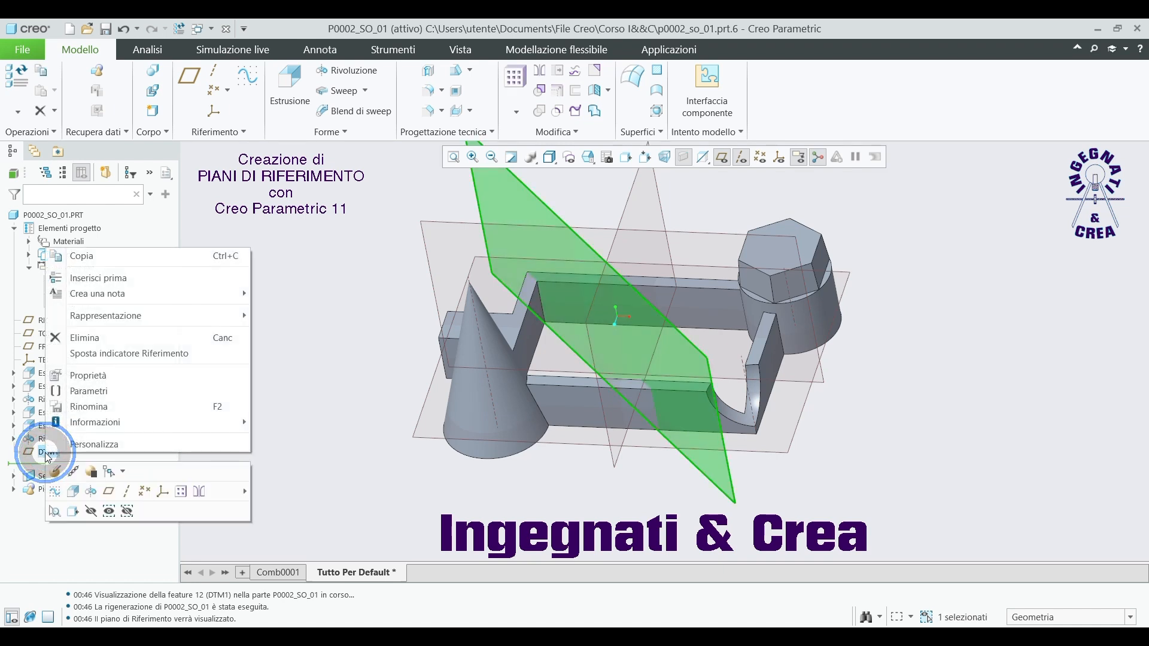
pyautogui.click(116, 338)
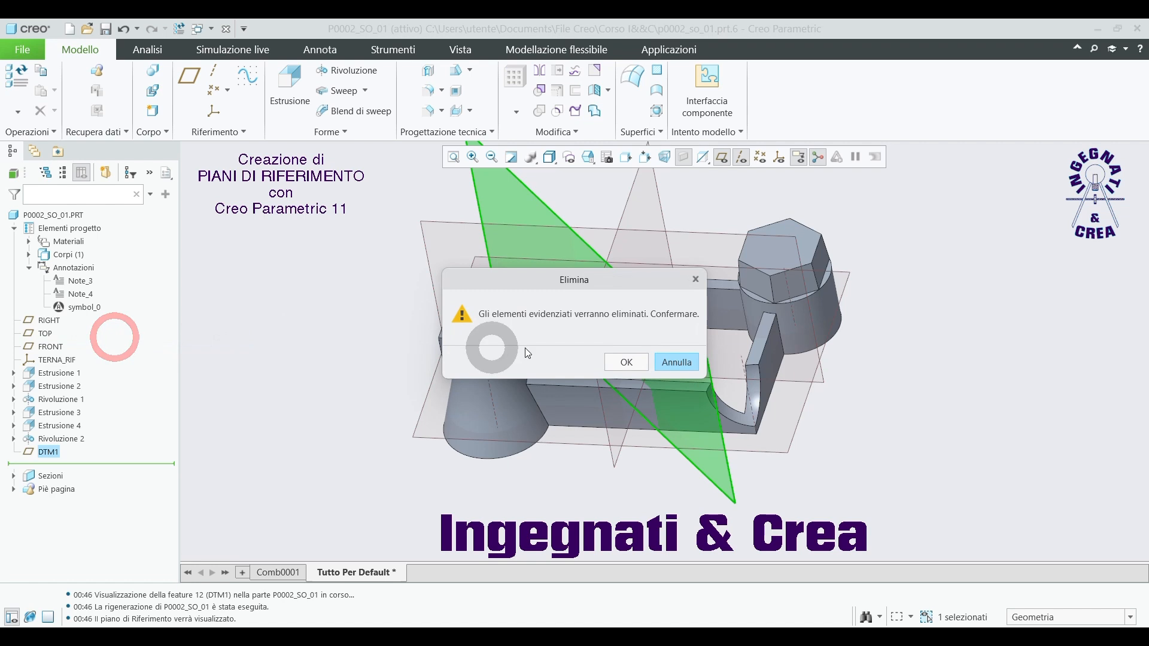
pyautogui.click(626, 363)
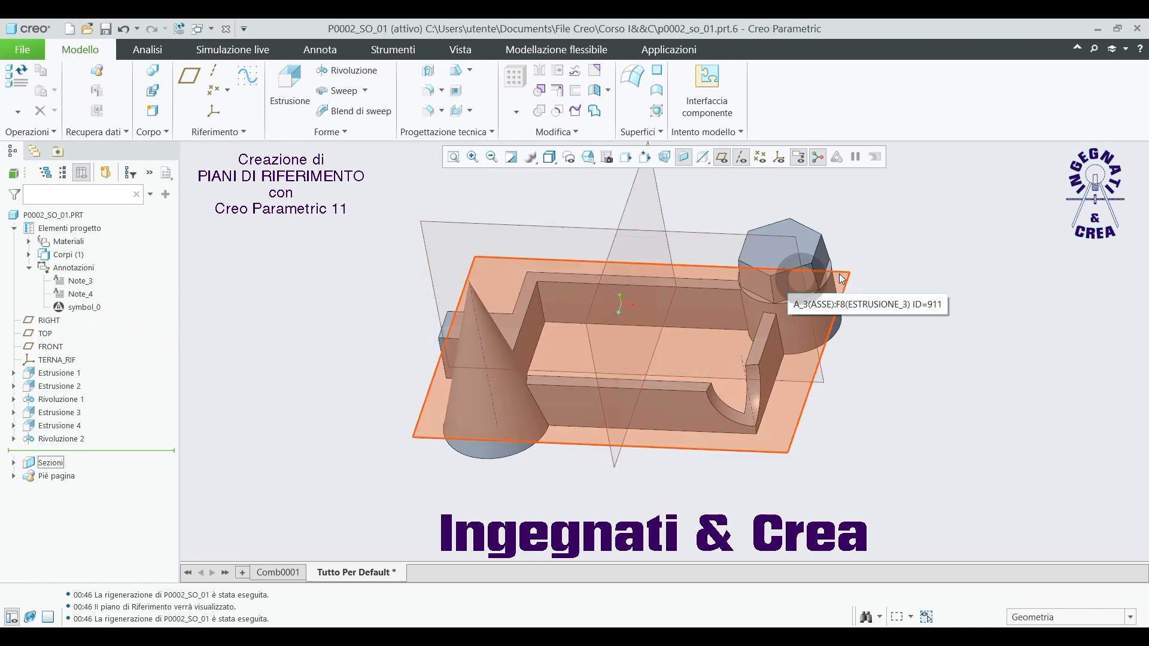
pyautogui.click(722, 157)
# Create a datum plane passing through three vertices around the rounded notch at the frame's corner
pyautogui.click(190, 76)
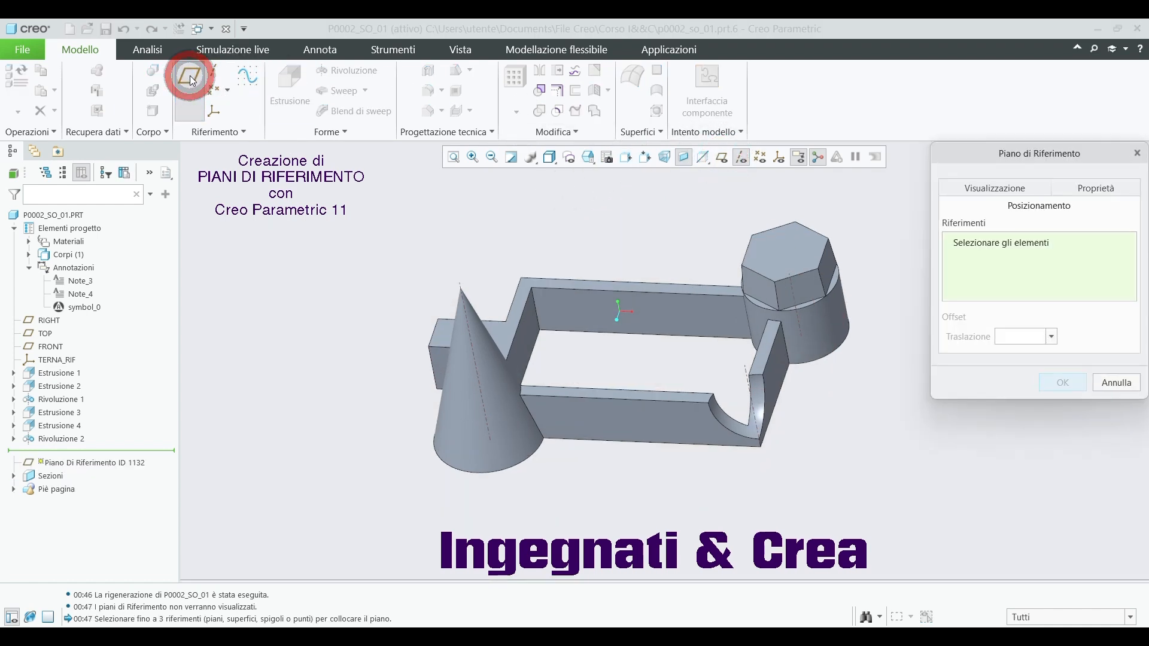
pyautogui.scroll(-3, 816, 423)
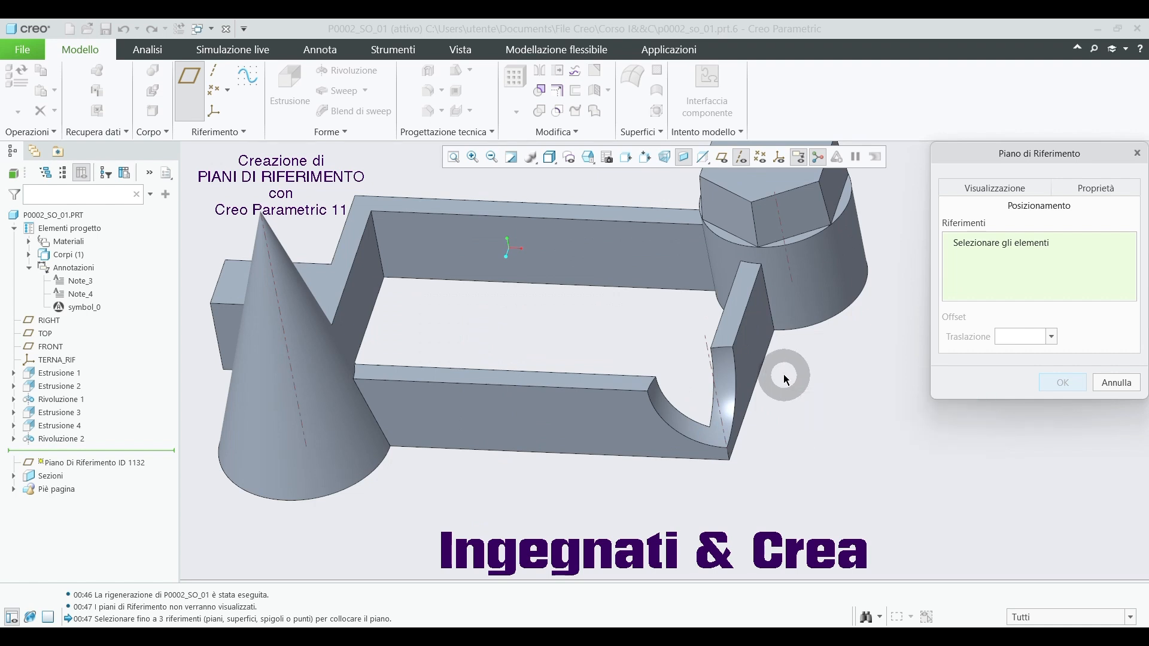
pyautogui.click(733, 347)
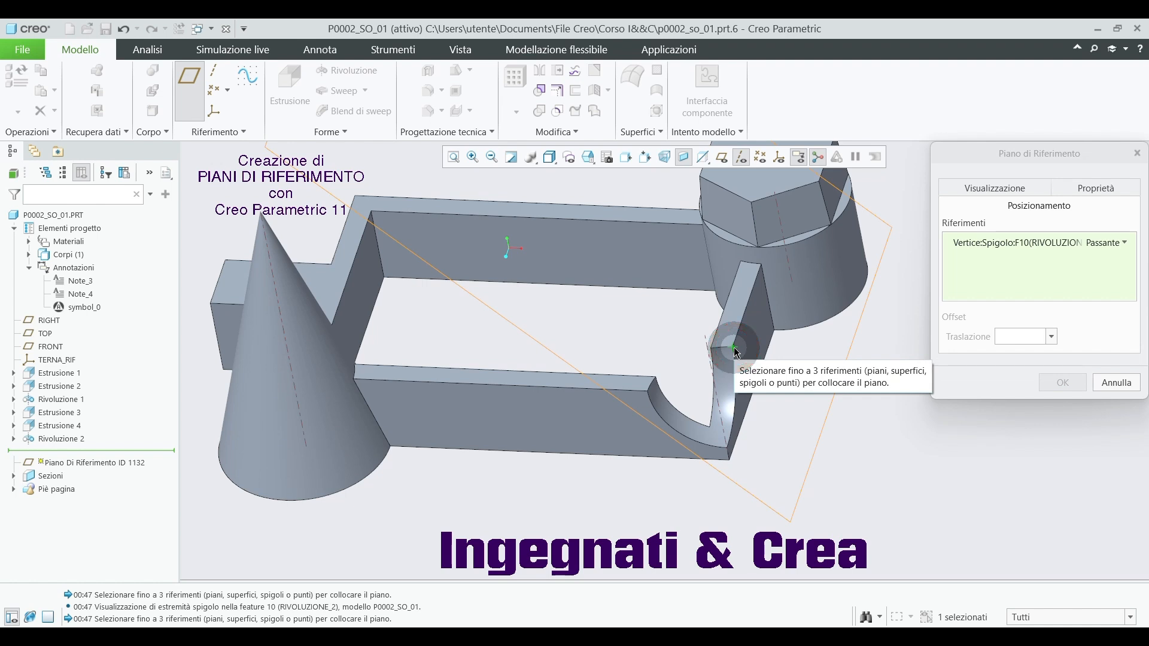
pyautogui.press('ctrl')
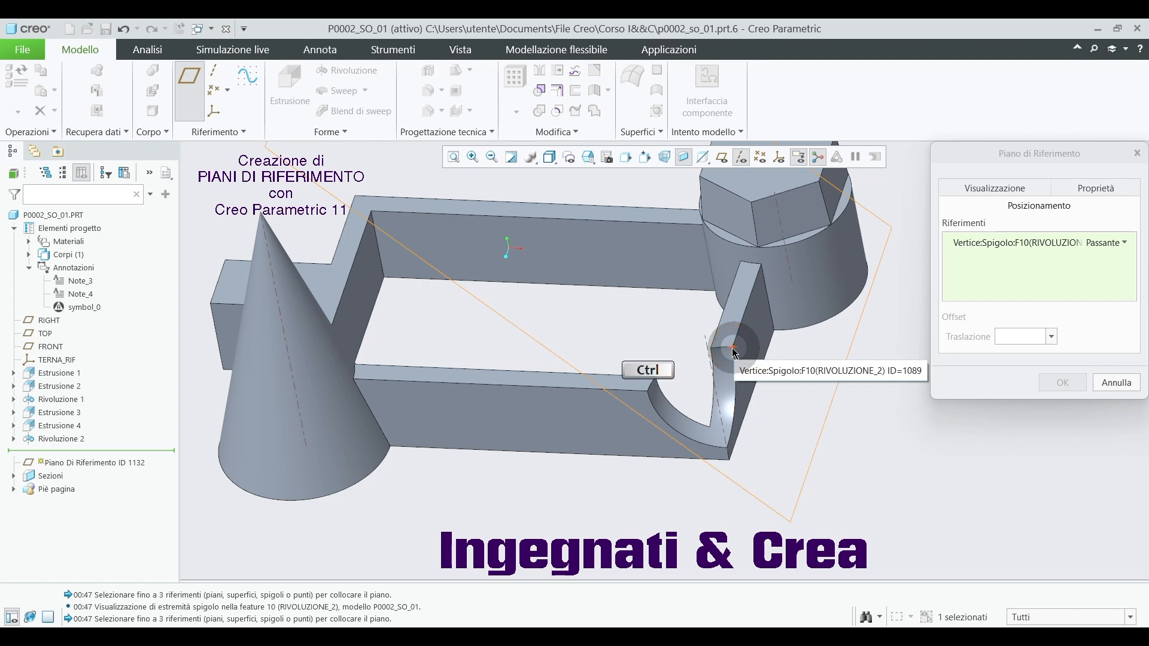
pyautogui.keyDown('ctrl'); pyautogui.click(649, 395); pyautogui.keyUp('ctrl')
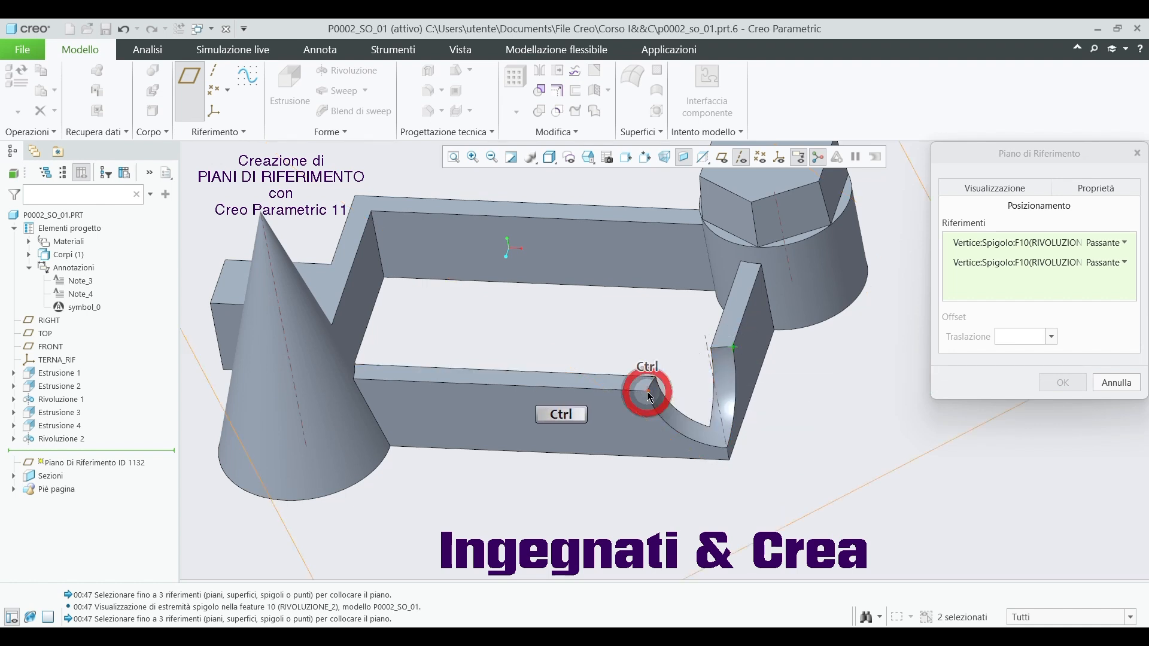
pyautogui.keyDown('ctrl'); pyautogui.click(729, 453); pyautogui.keyUp('ctrl')
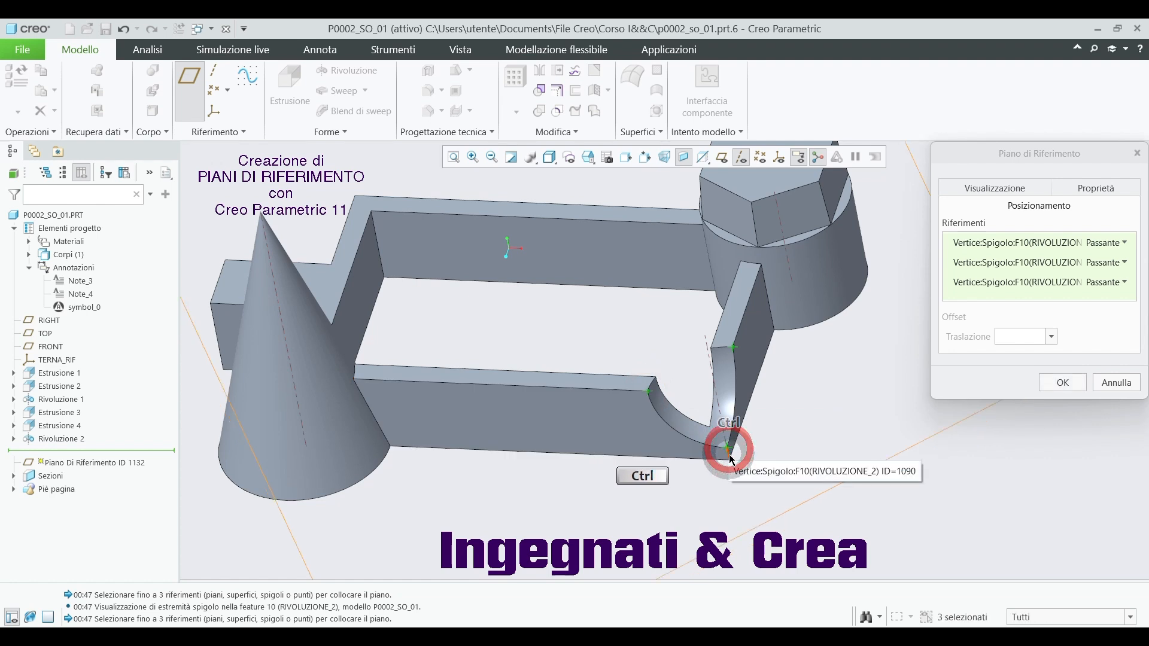
pyautogui.scroll(-3, 636, 450)
pyautogui.moveTo(621, 441); pyautogui.dragTo(647, 431, button='middle')
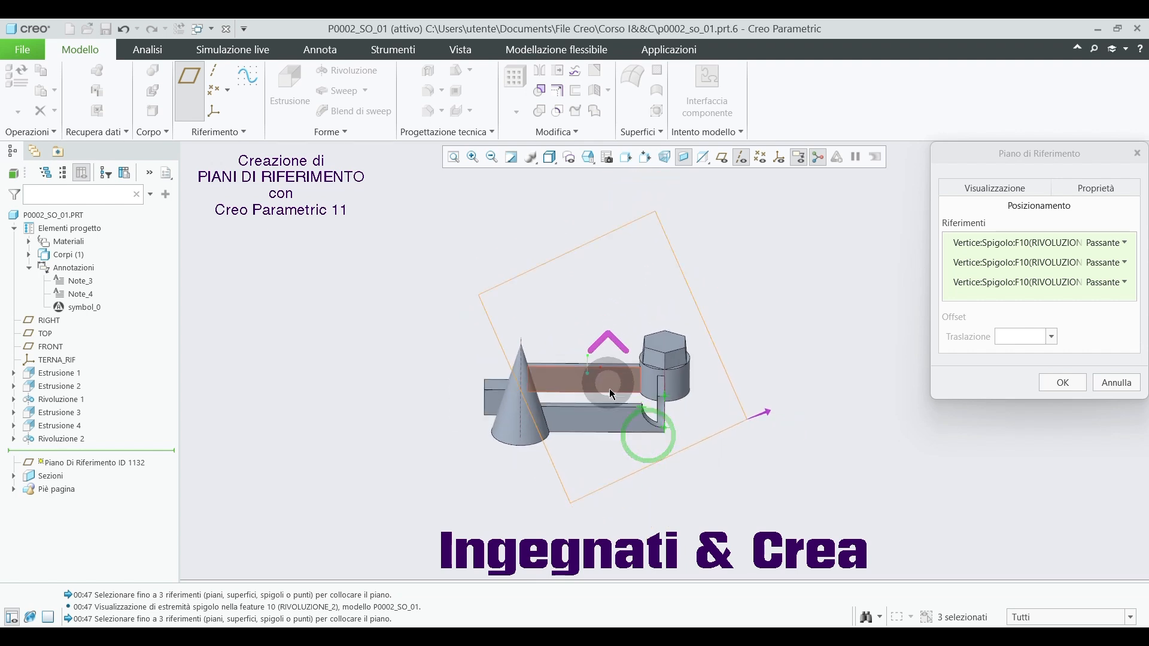
pyautogui.scroll(3, 744, 457)
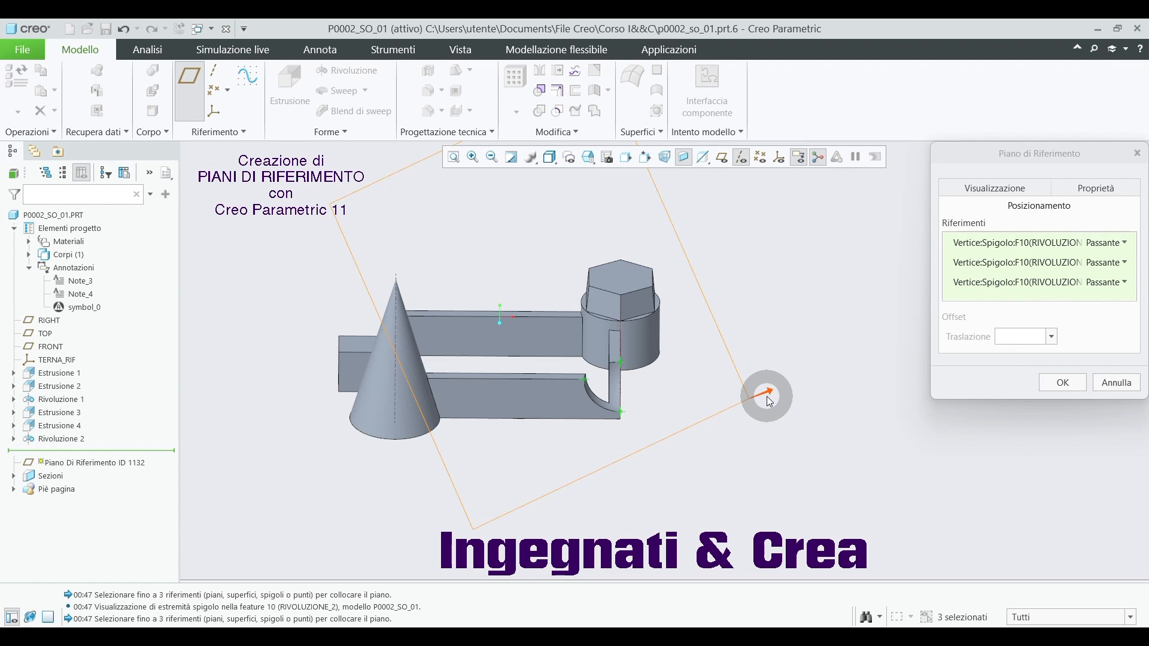
pyautogui.scroll(-2, 762, 392)
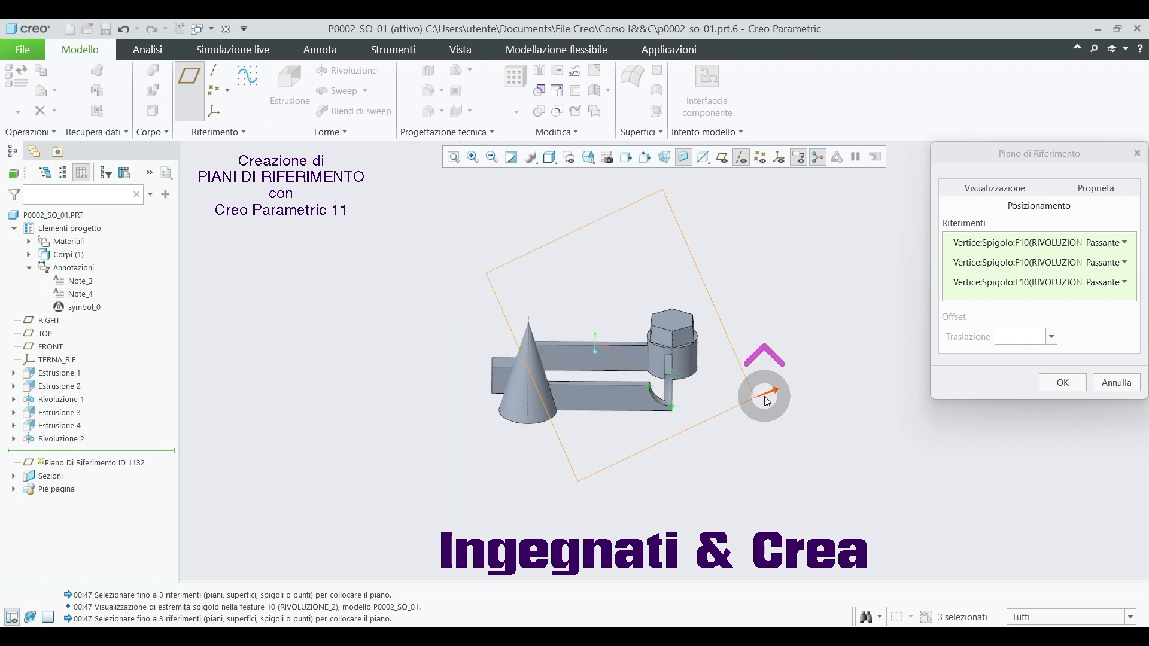
pyautogui.moveTo(730, 439); pyautogui.dragTo(694, 426, button='middle')
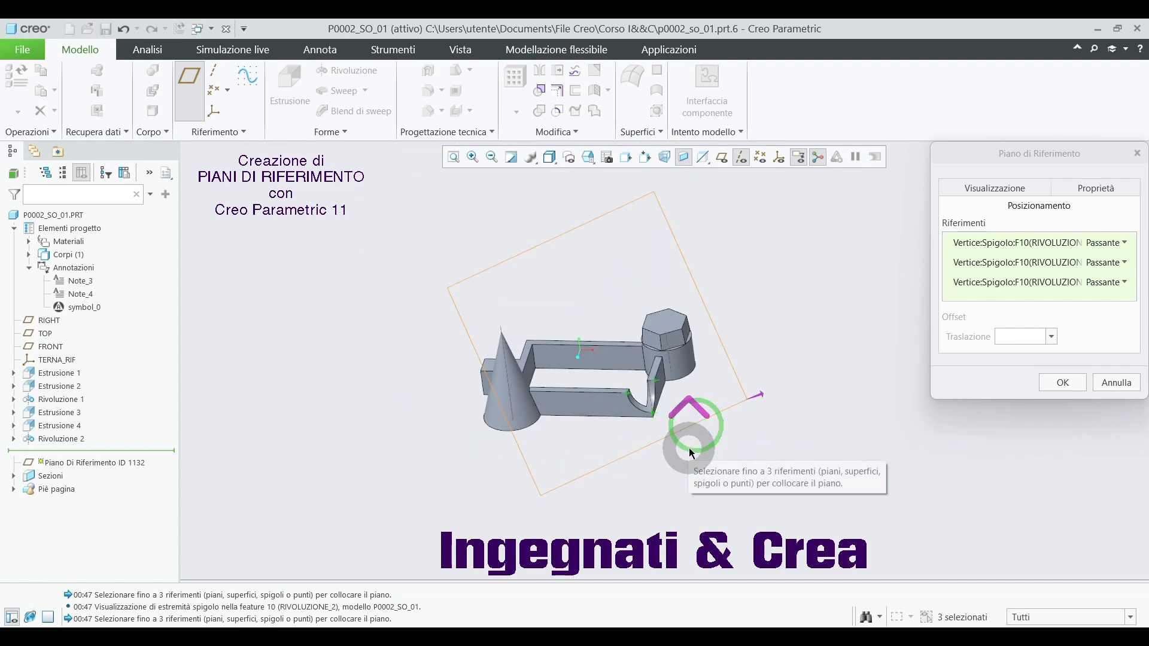
pyautogui.click(1062, 383)
pyautogui.click(930, 373)
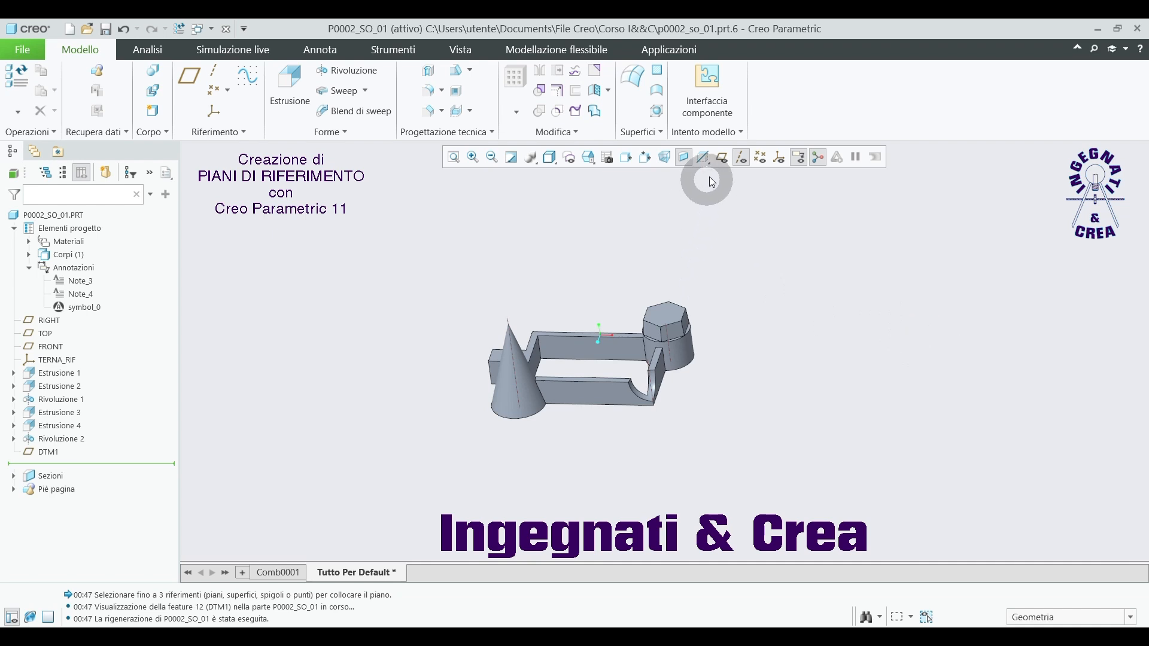
# Display the datum planes to examine the three-vertex plane from different orientations, and hide their display again
pyautogui.click(723, 158)
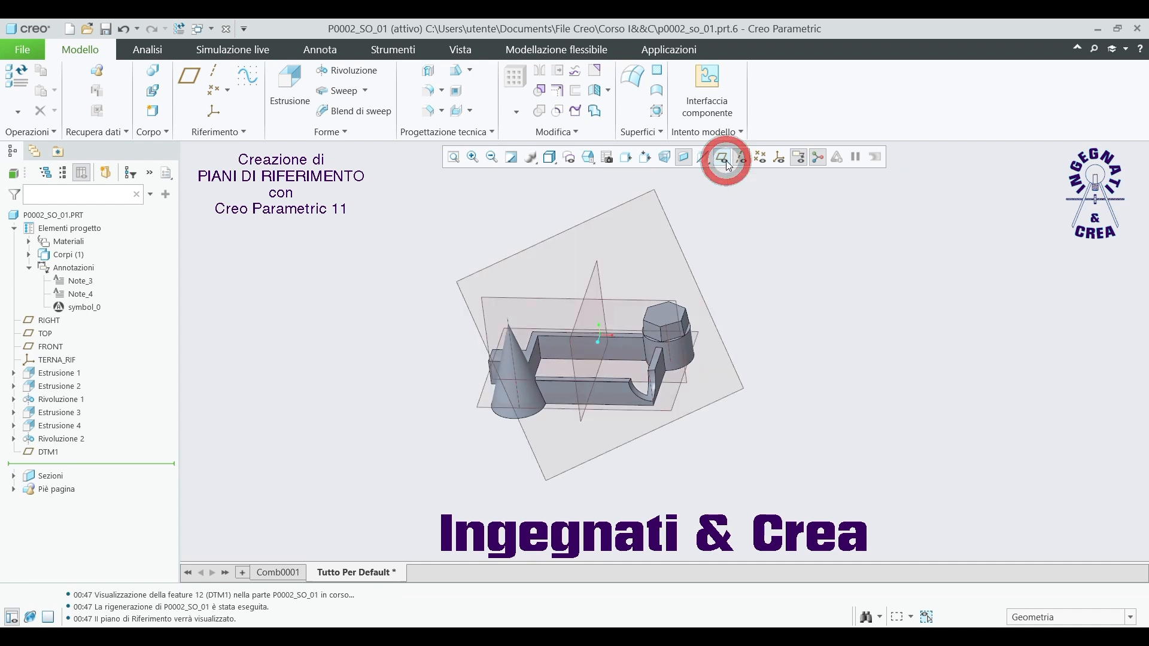
pyautogui.click(817, 281)
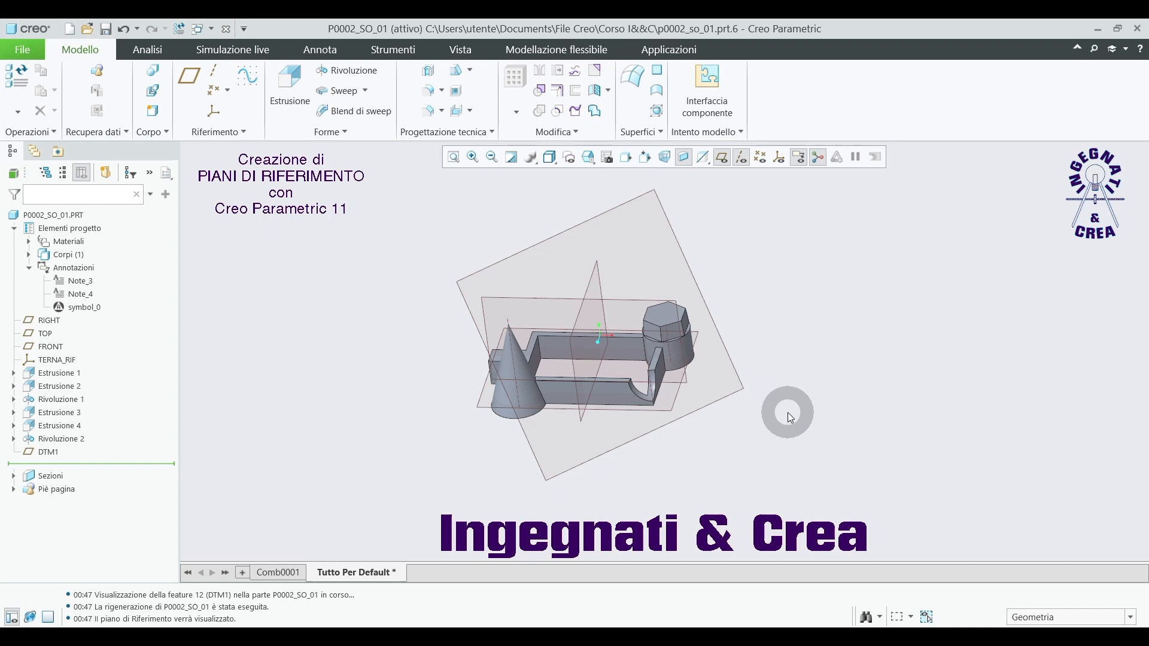
pyautogui.click(742, 443)
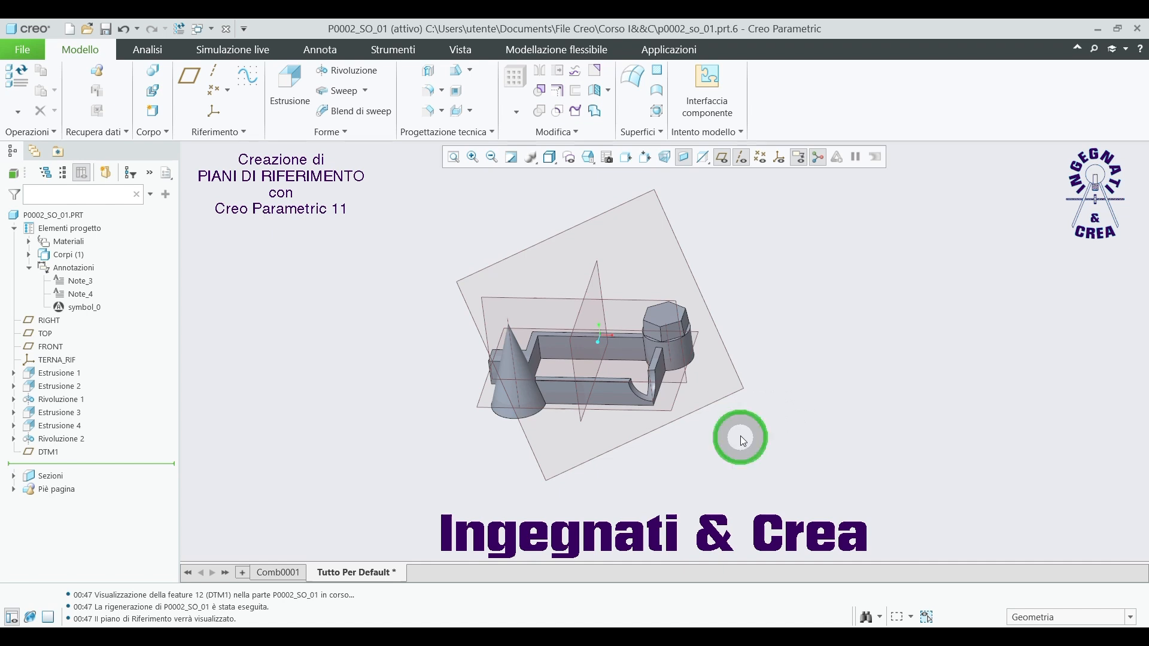
pyautogui.moveTo(741, 436); pyautogui.dragTo(752, 435, button='middle')
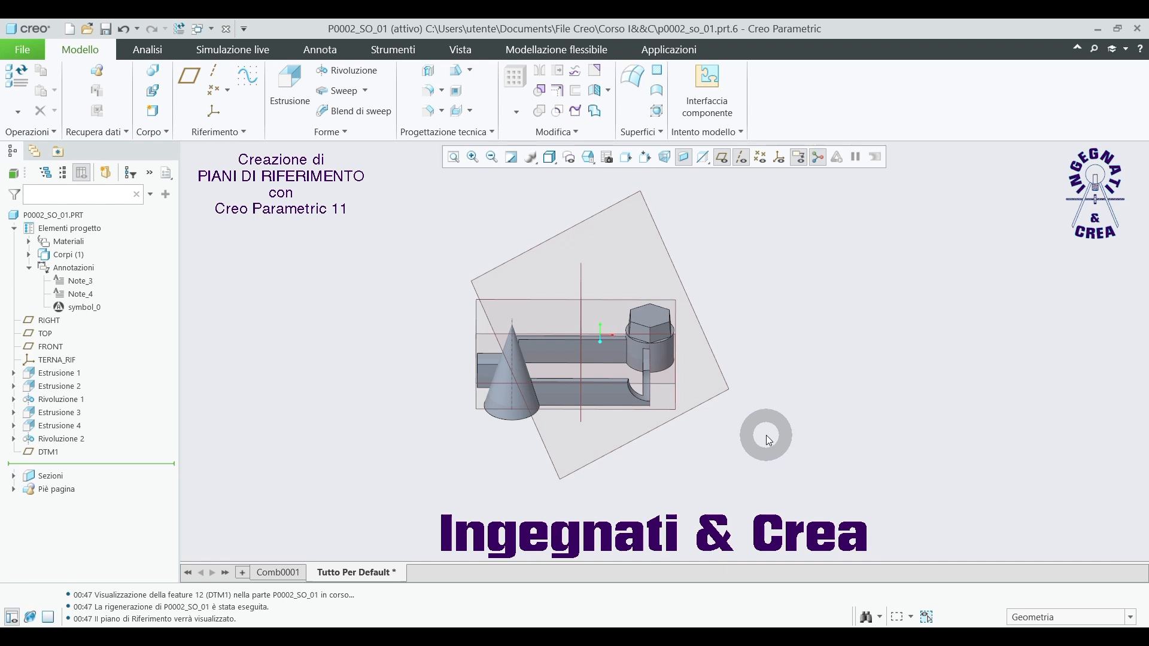
pyautogui.moveTo(672, 472); pyautogui.dragTo(740, 452, button='middle')
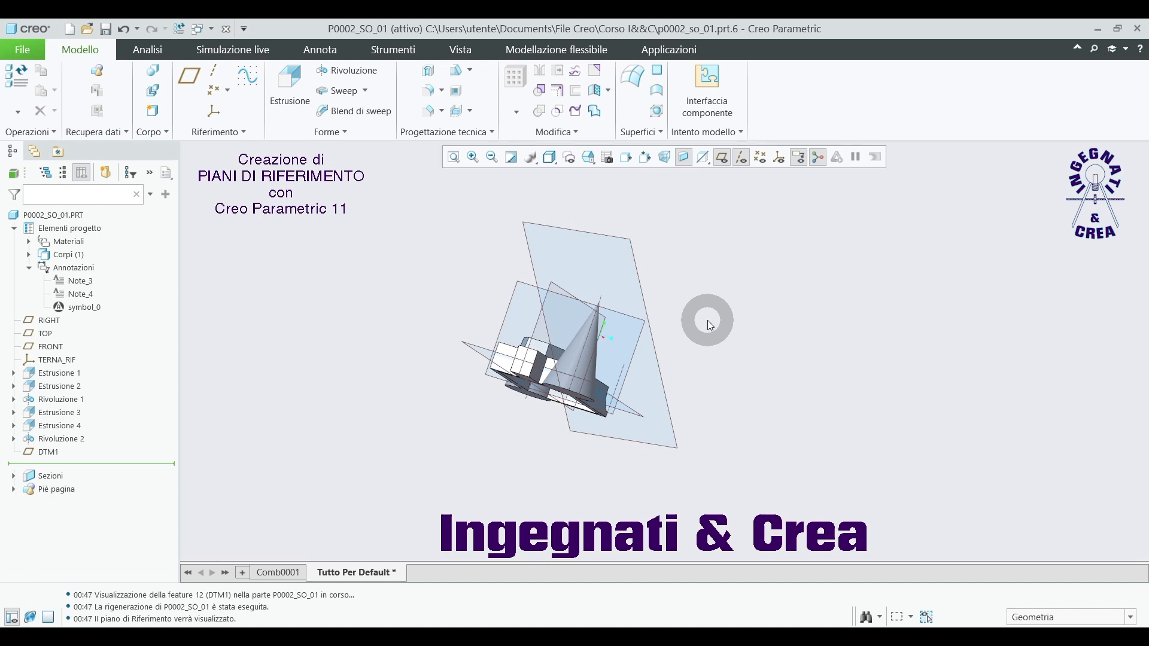
pyautogui.moveTo(708, 325)
pyautogui.mouseDown(button='middle')
pyautogui.moveTo(699, 331)
pyautogui.moveTo(764, 275)
pyautogui.mouseUp(button='middle')
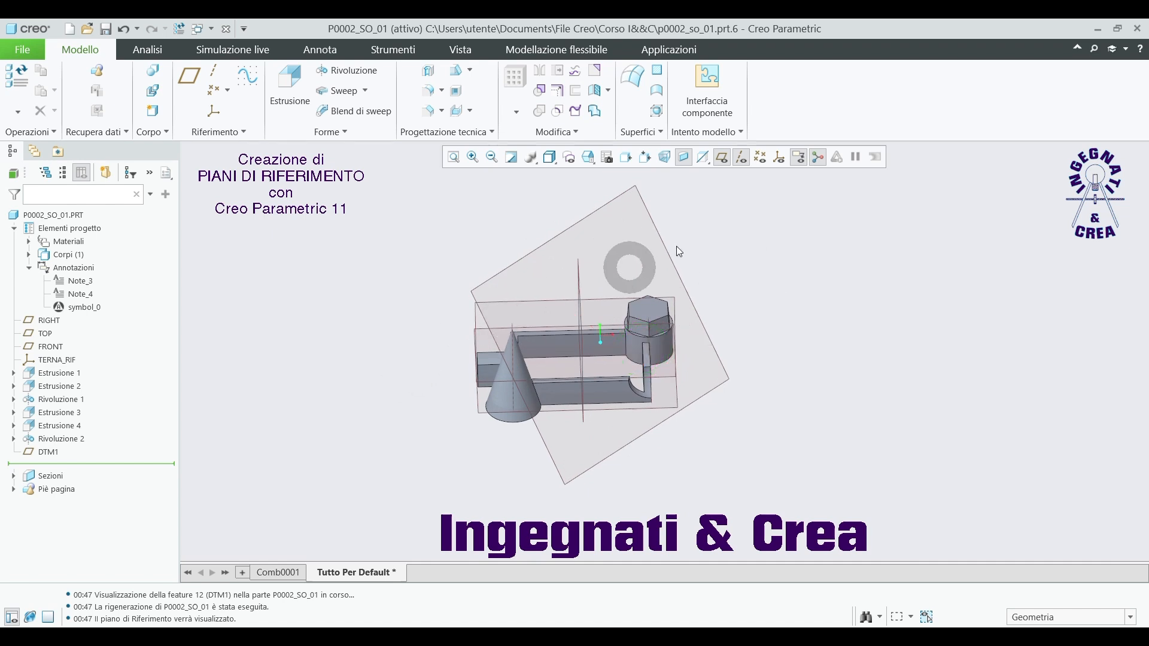
pyautogui.click(721, 157)
# Create a datum plane through the cylinder's axis, rotated 320 degrees from the frame's outer end face beside the notch
pyautogui.moveTo(616, 423); pyautogui.dragTo(757, 287, button='middle')
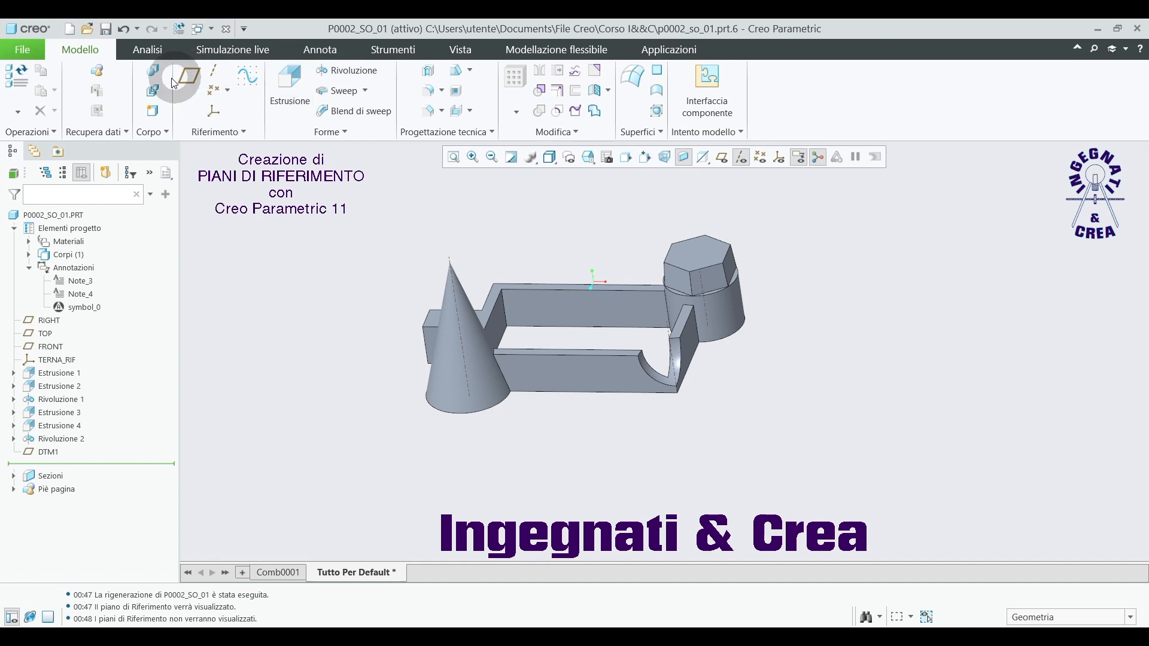
pyautogui.click(190, 75)
pyautogui.scroll(3, 750, 312)
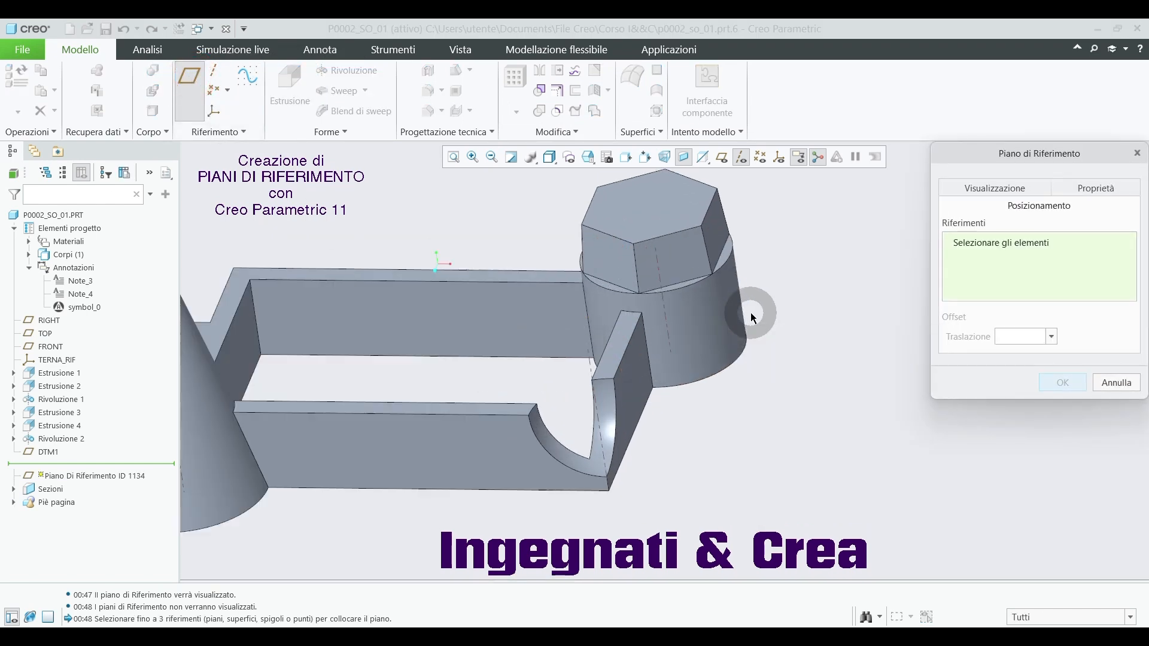
pyautogui.click(668, 325)
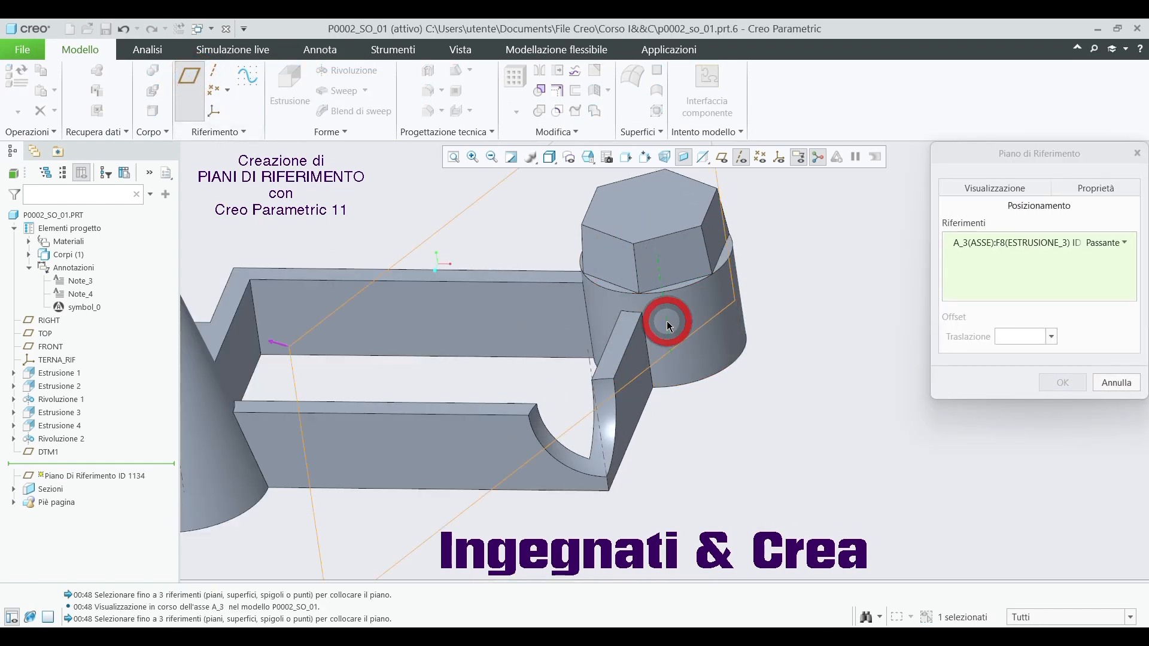
pyautogui.moveTo(700, 461); pyautogui.dragTo(682, 400, button='middle')
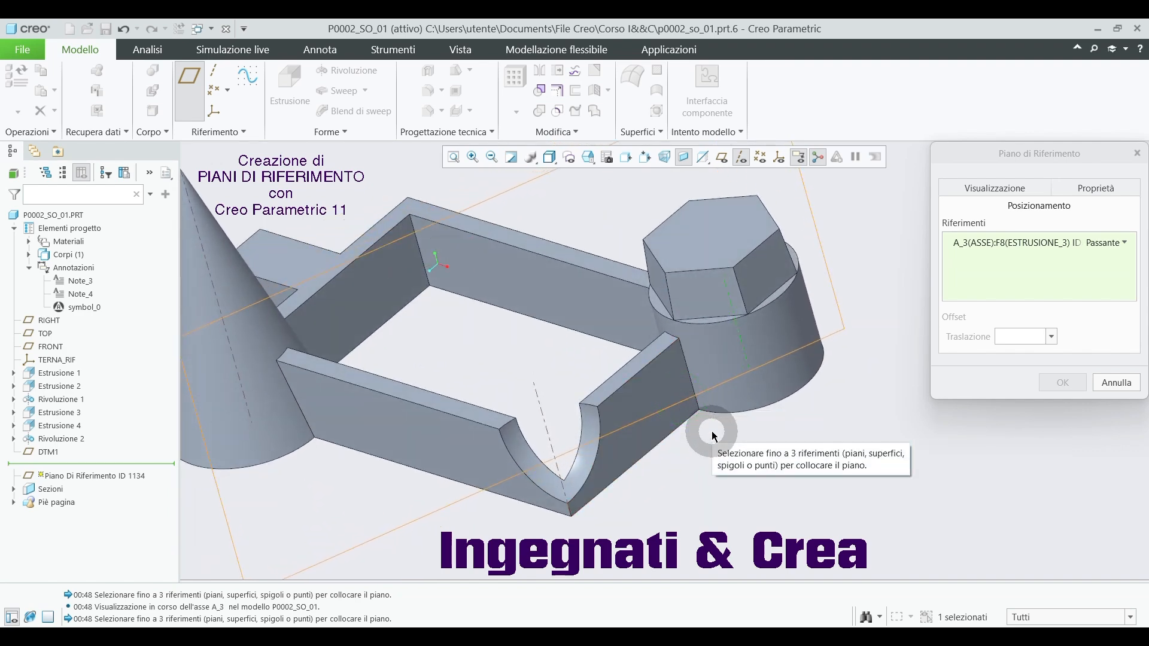
pyautogui.keyDown('ctrl'); pyautogui.click(637, 450); pyautogui.keyUp('ctrl')
pyautogui.scroll(3, 687, 415)
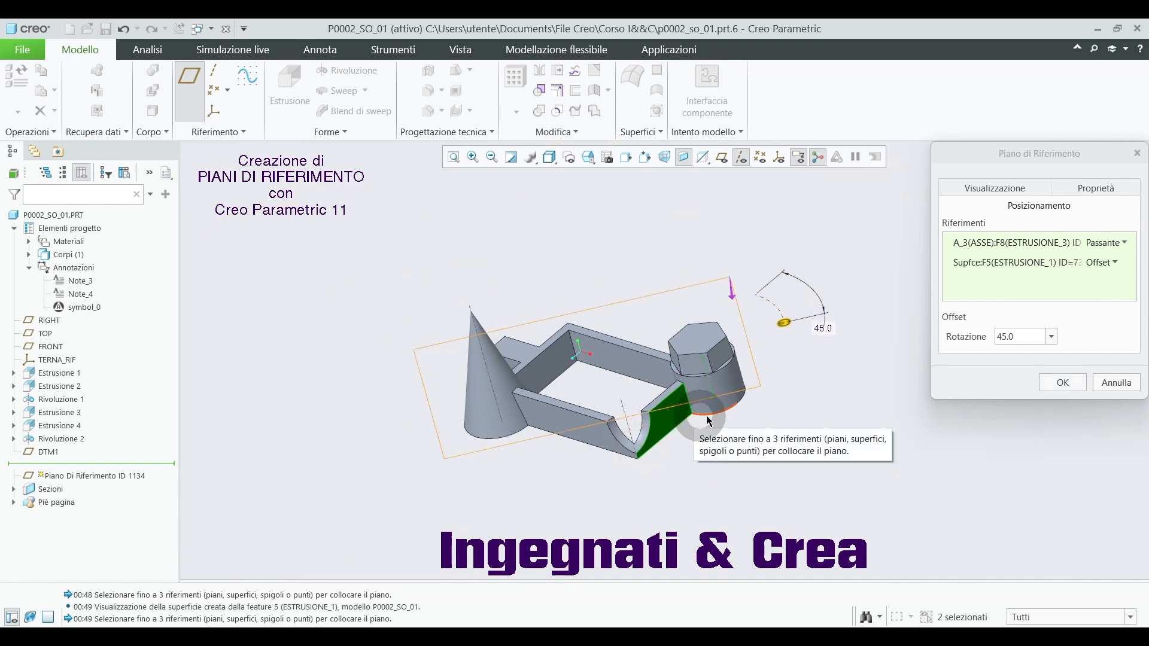
pyautogui.moveTo(782, 322); pyautogui.dragTo(705, 264)
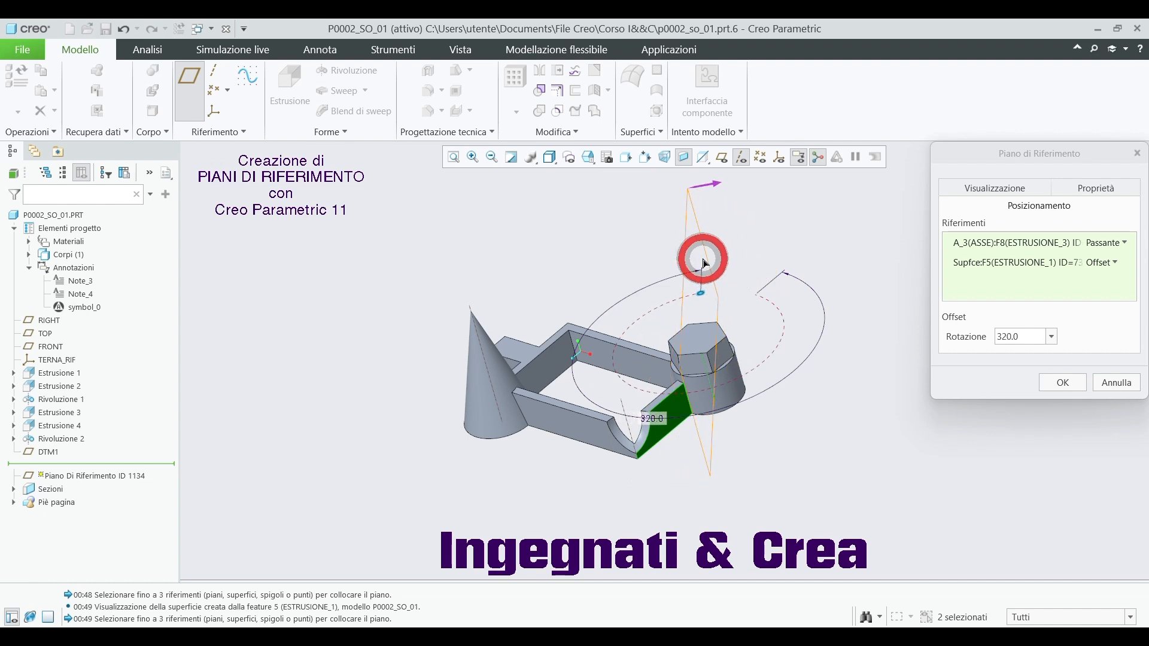
pyautogui.moveTo(790, 436); pyautogui.dragTo(804, 435, button='middle')
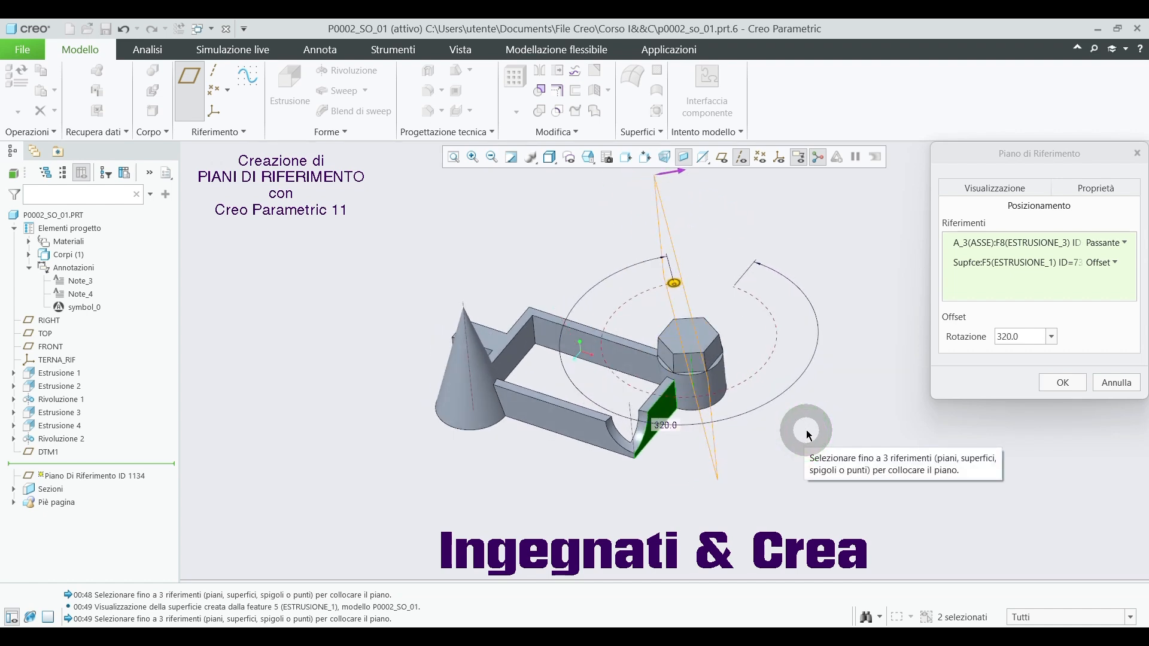
pyautogui.click(1067, 390)
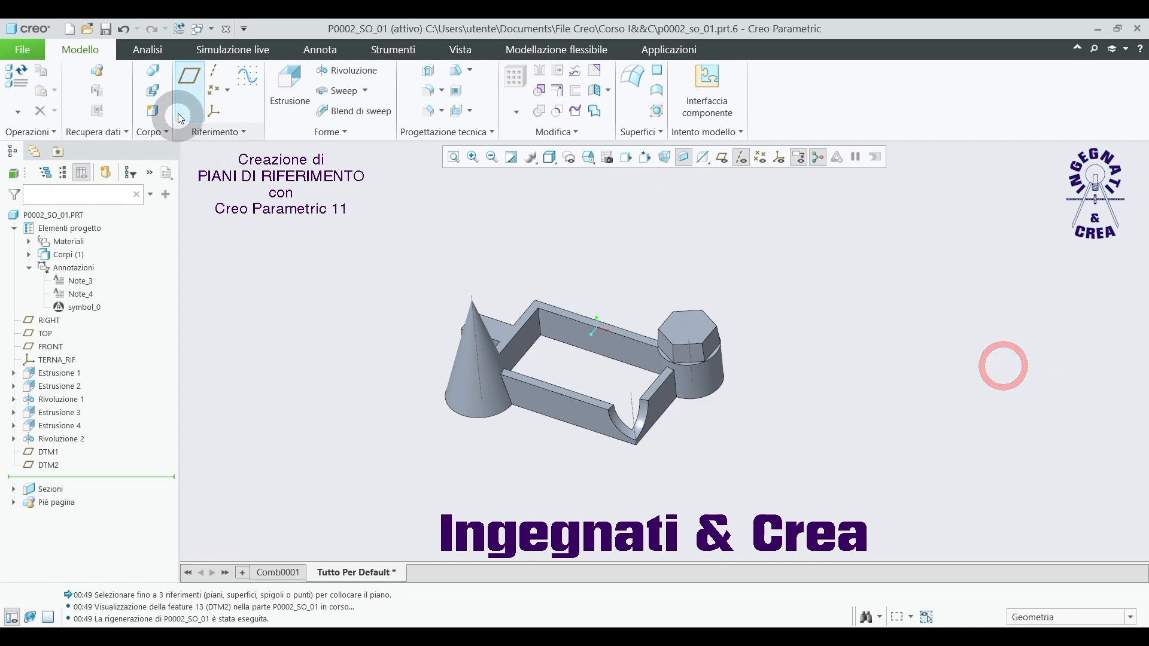
# Create a datum plane through the frame's outer vertical corner edge near the side block, tangent to the cylinder's lateral surface
pyautogui.click(191, 77)
pyautogui.moveTo(697, 379); pyautogui.dragTo(554, 400, button='middle')
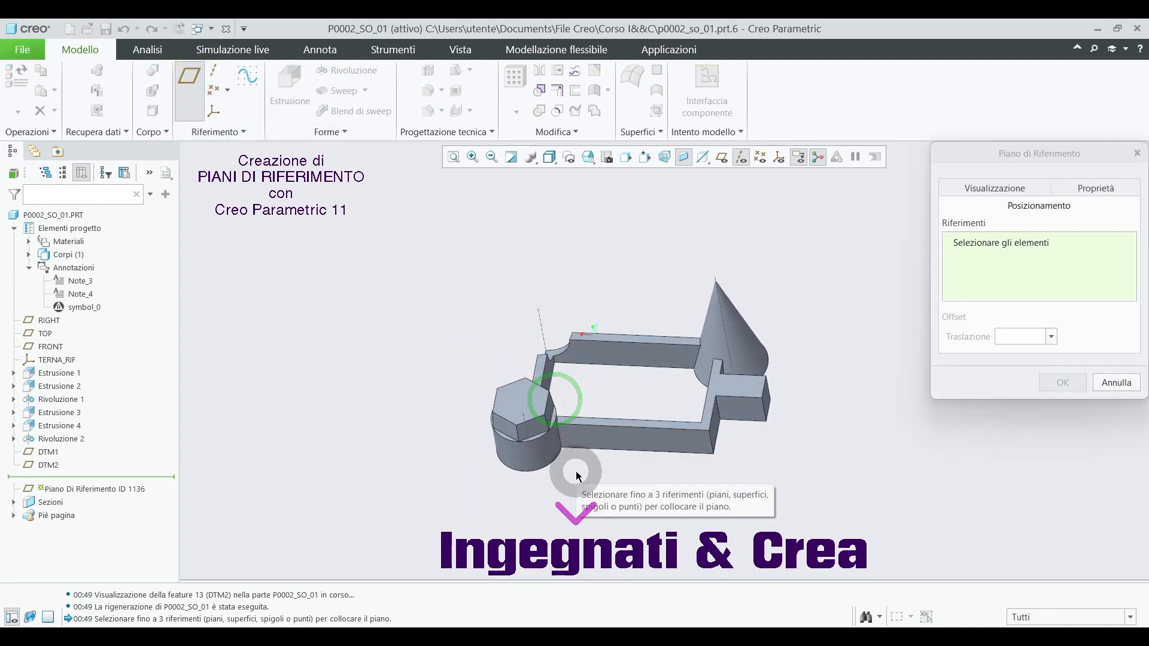
pyautogui.scroll(2, 576, 476)
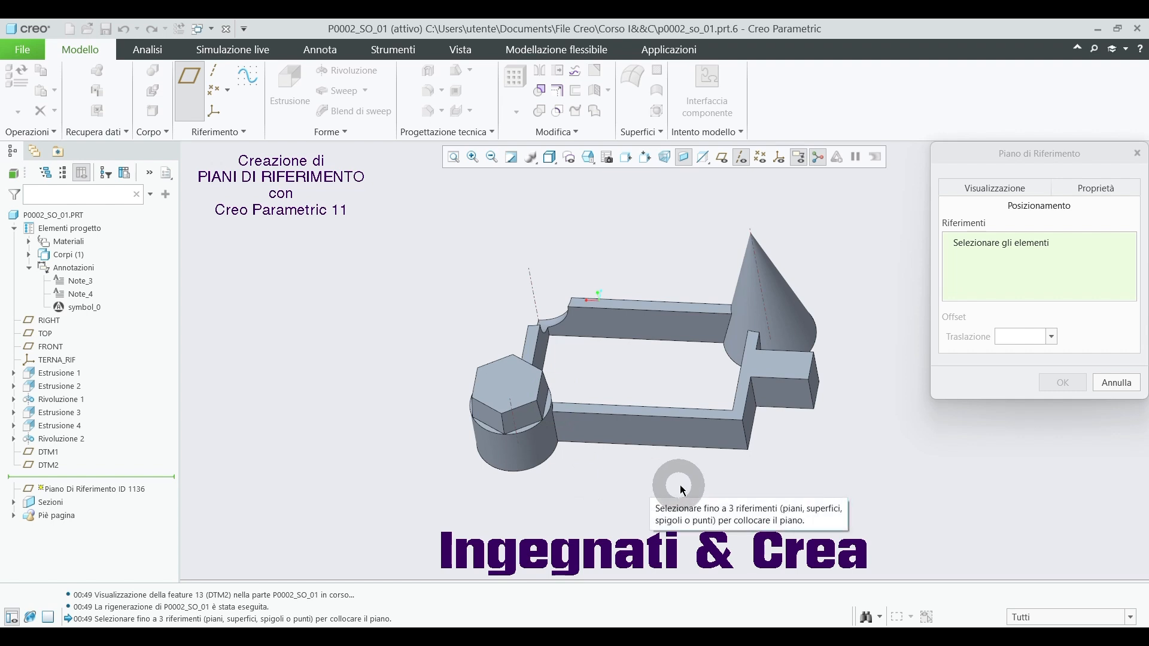
pyautogui.click(747, 440)
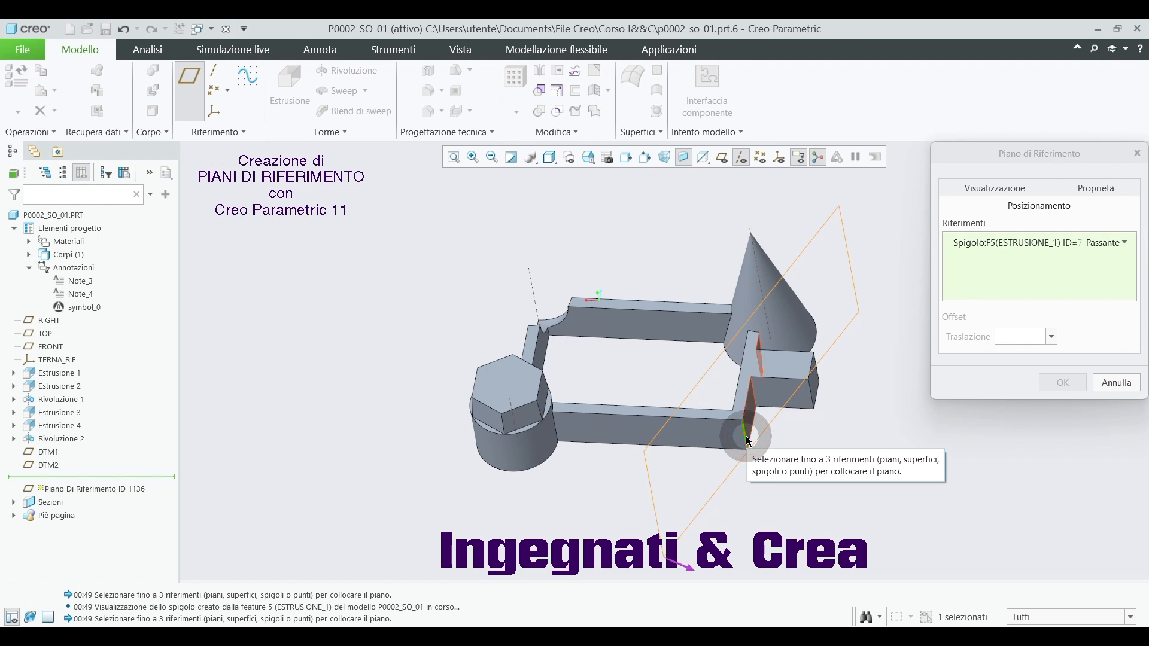
pyautogui.keyDown('ctrl'); pyautogui.click(539, 457); pyautogui.keyUp('ctrl')
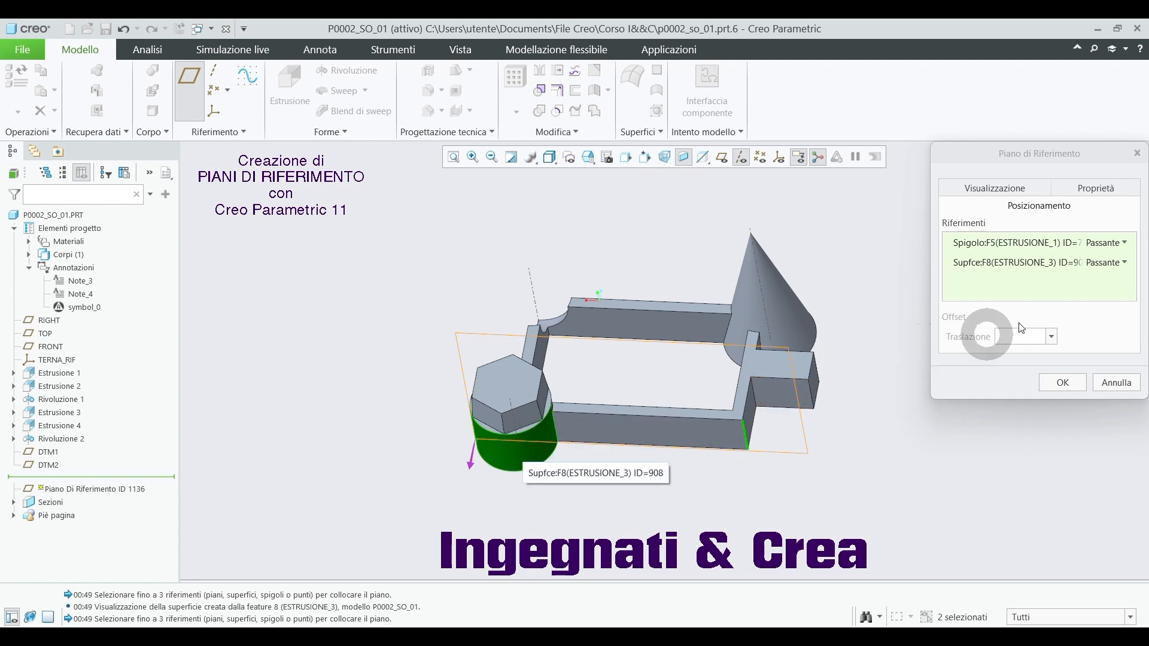
pyautogui.click(1127, 265)
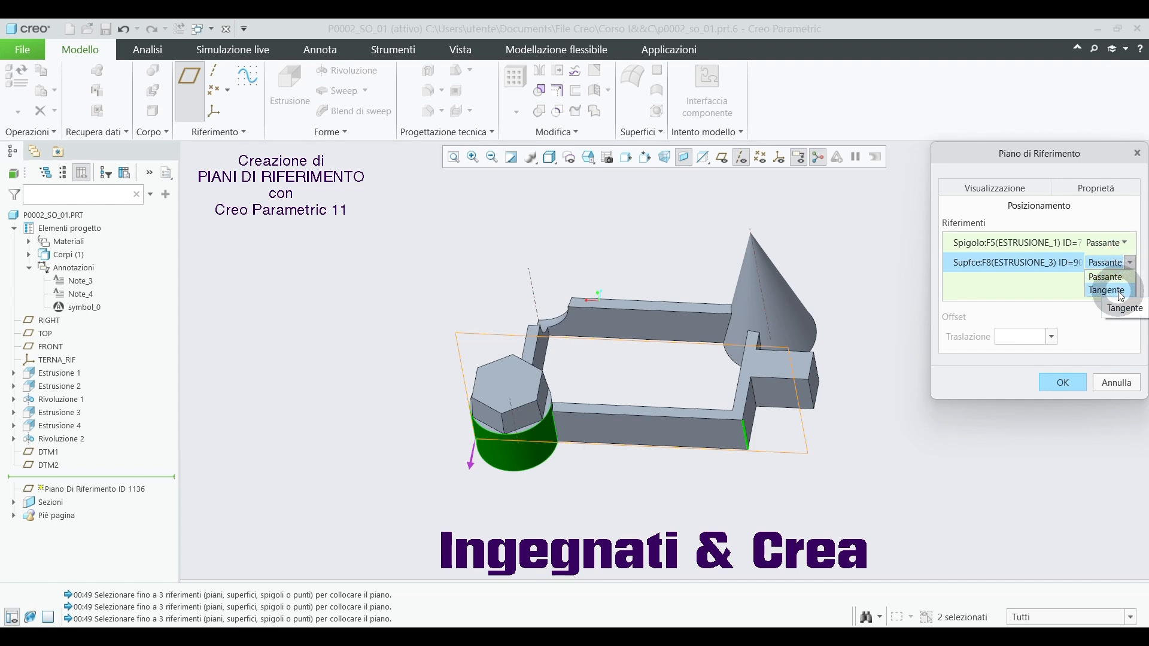
pyautogui.click(1108, 291)
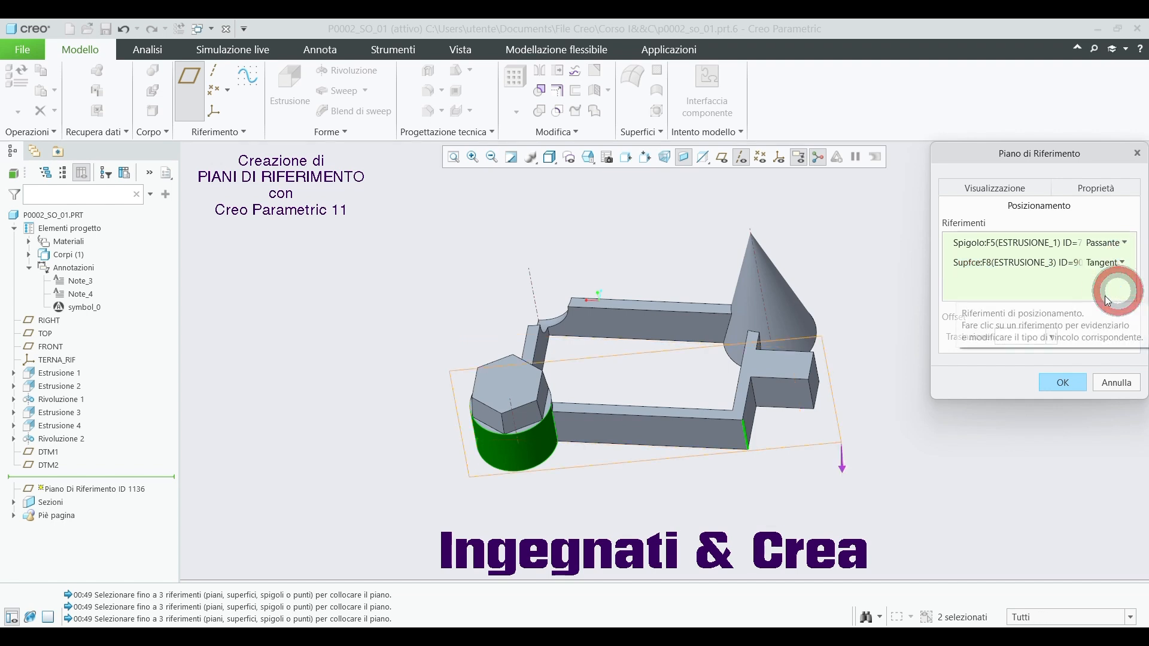
pyautogui.moveTo(659, 408)
pyautogui.mouseDown(button='middle')
pyautogui.moveTo(659, 440)
pyautogui.moveTo(659, 407)
pyautogui.mouseUp(button='middle')
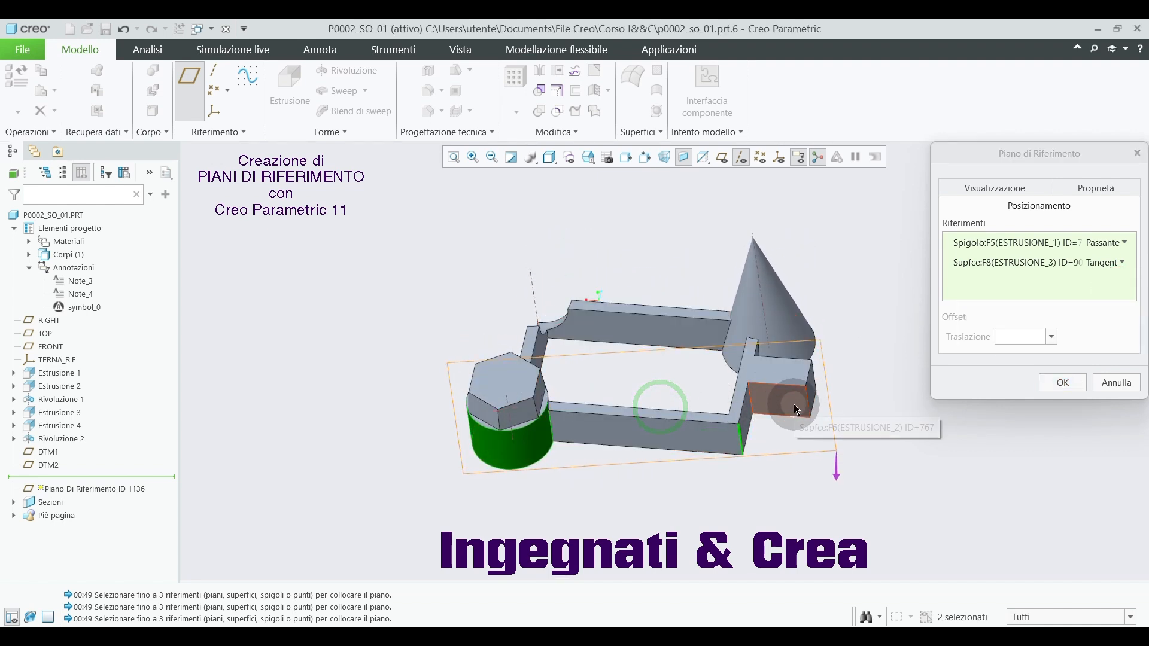
pyautogui.click(1058, 383)
pyautogui.click(986, 378)
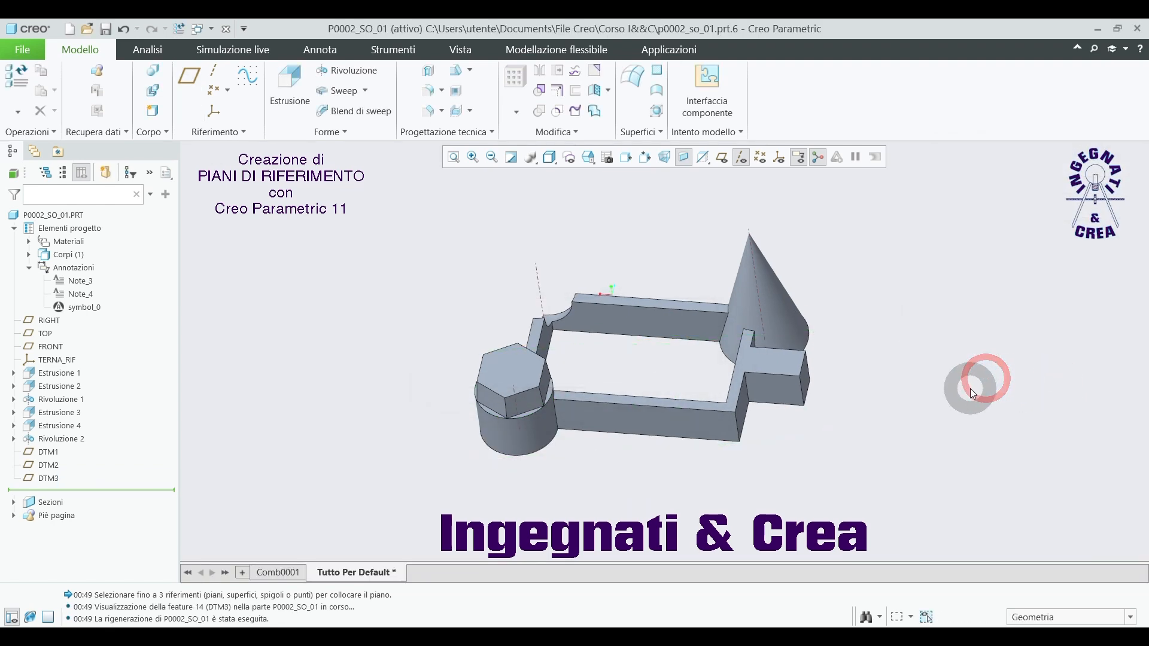
# Display the datum planes and examine the tangent plane where it meets the cylinder
pyautogui.click(707, 165)
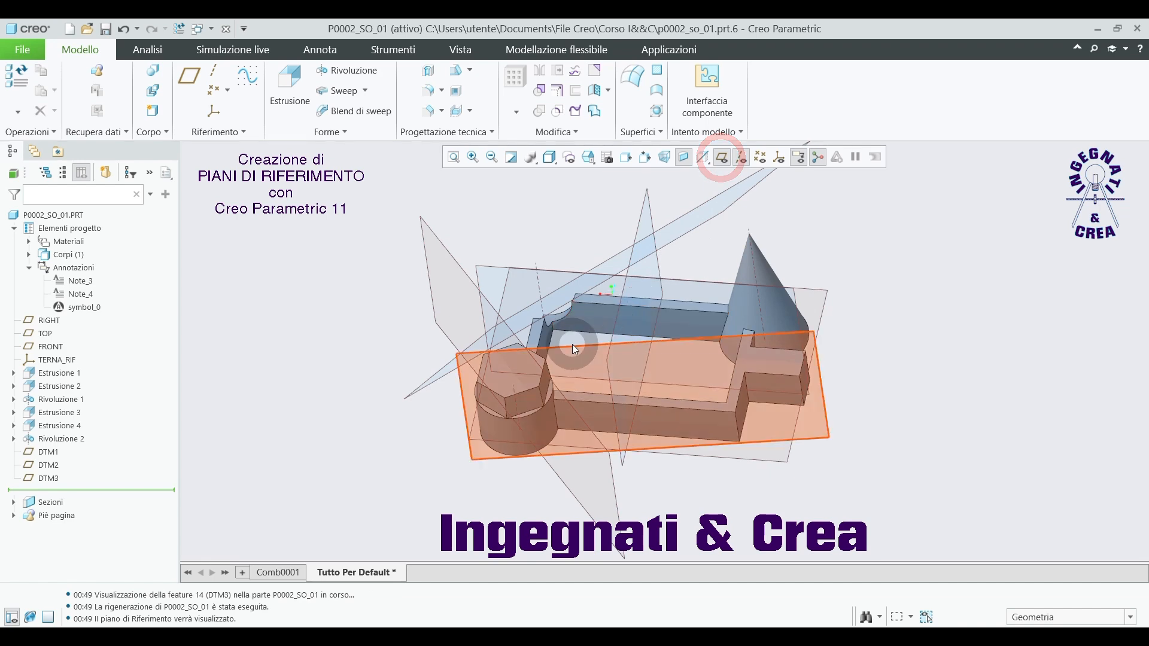
pyautogui.scroll(-2, 573, 346)
pyautogui.scroll(-3, 601, 454)
pyautogui.moveTo(609, 429); pyautogui.dragTo(501, 361, button='middle')
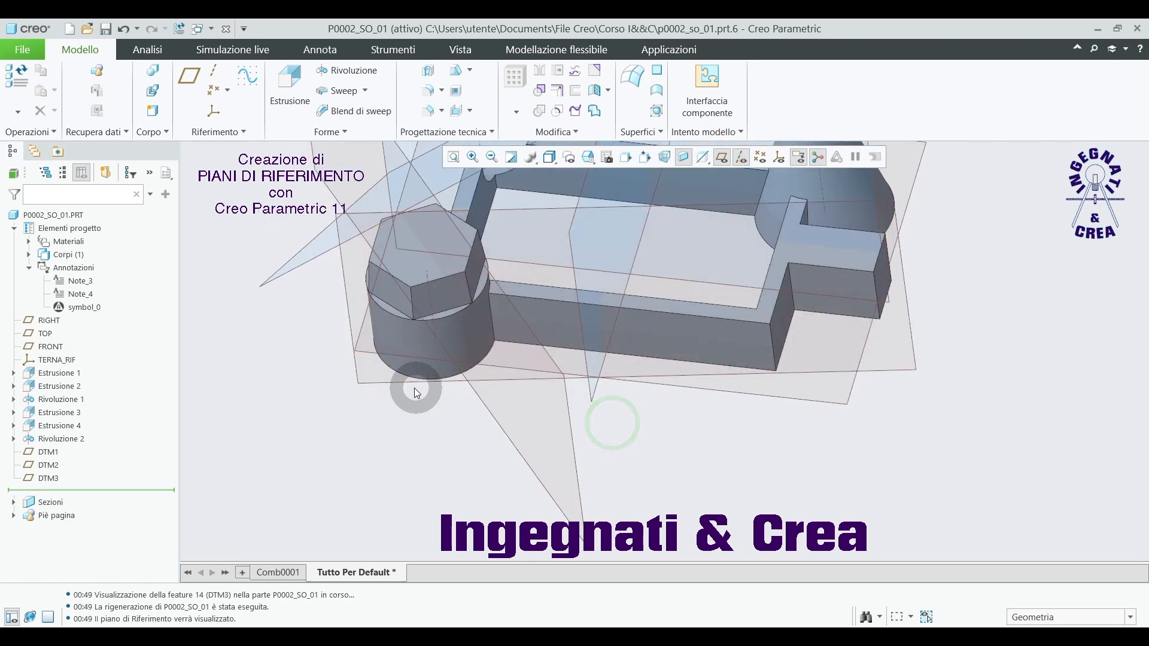
# Edit the dimensions of Estrusione 3, enlarge the cylinder's diameter to about 150, and restore the default view orientation
pyautogui.click(407, 336)
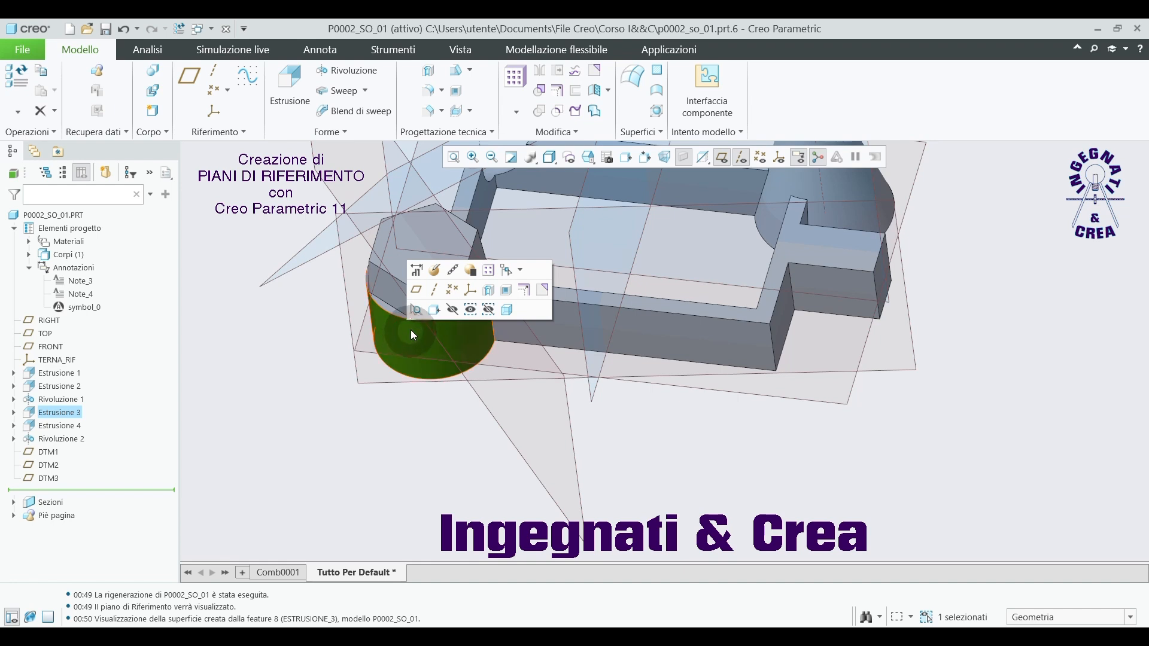
pyautogui.click(417, 271)
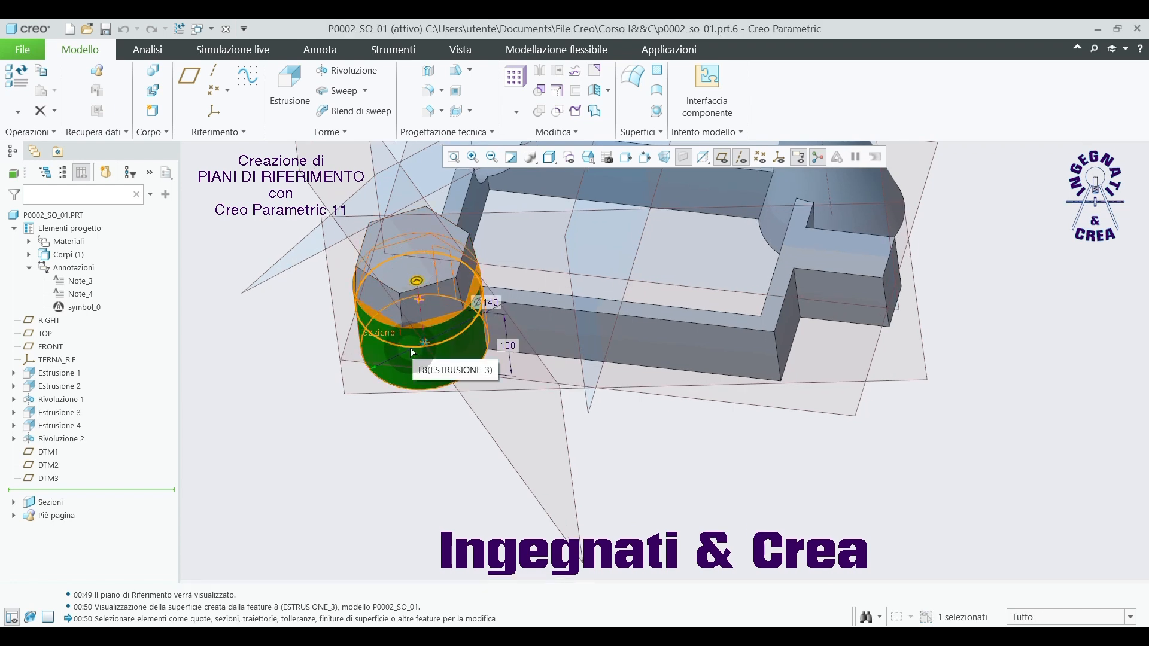
pyautogui.moveTo(409, 352)
pyautogui.mouseDown()
pyautogui.moveTo(406, 381)
pyautogui.moveTo(405, 354)
pyautogui.mouseUp()
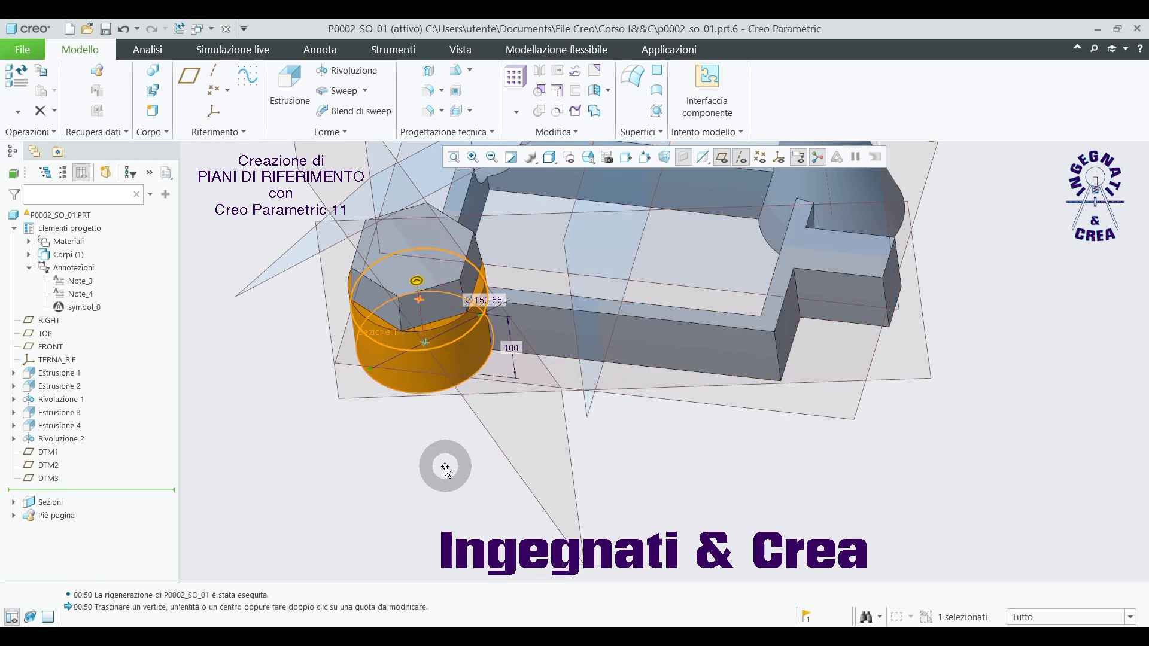
pyautogui.moveTo(441, 464); pyautogui.dragTo(428, 453, button='middle')
pyautogui.hotkey('ctrl', 'd')
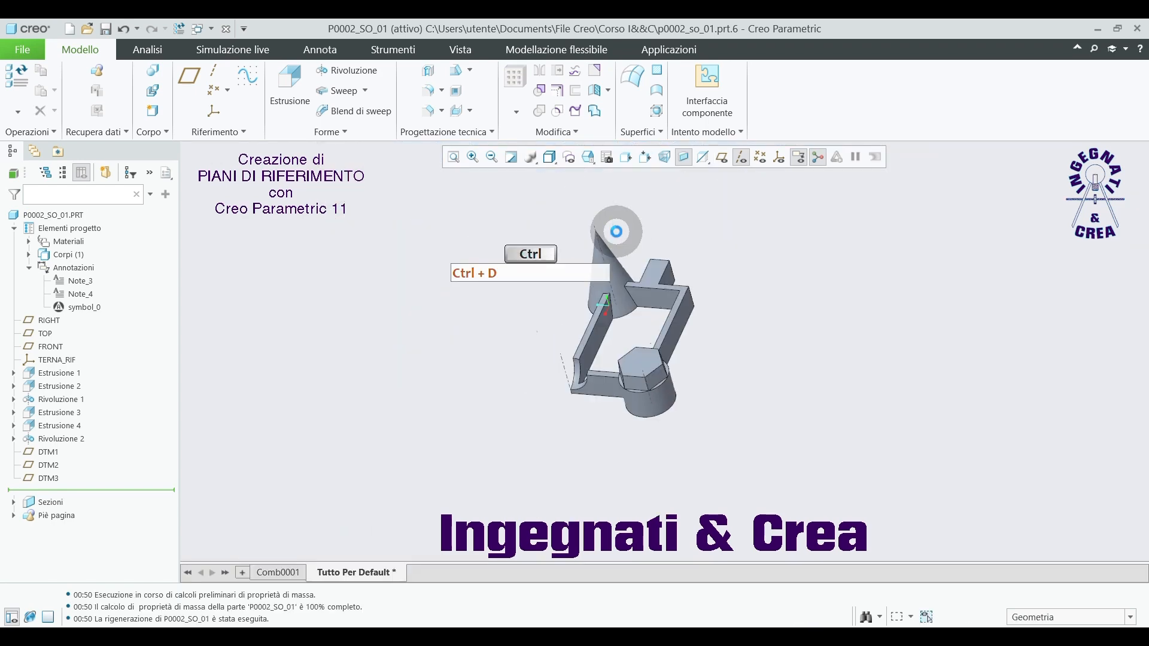